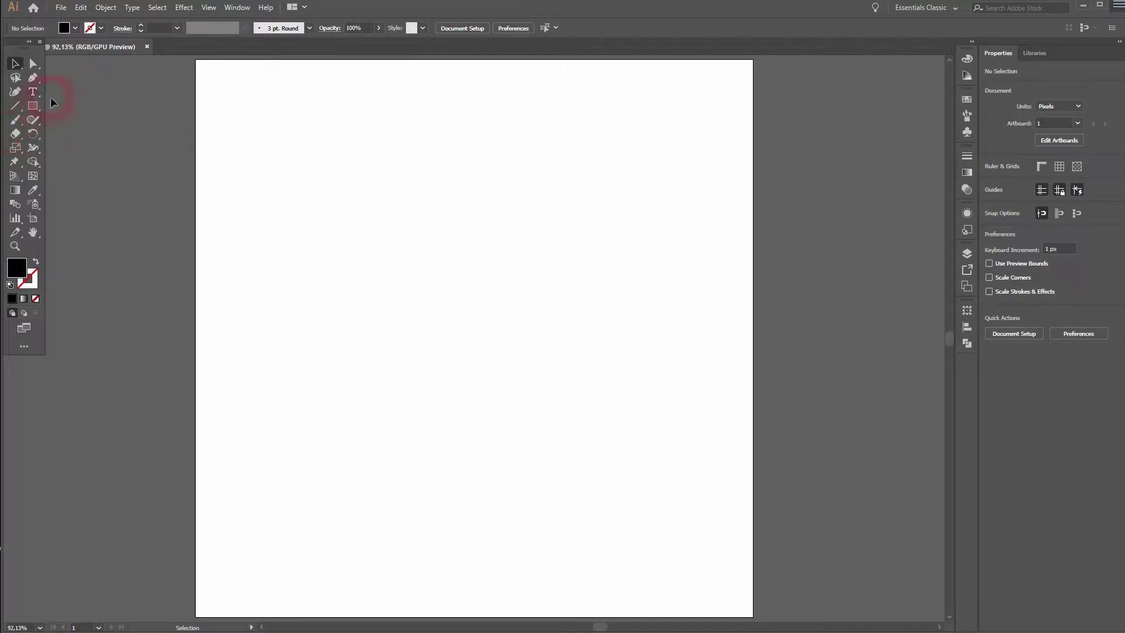
# - Draw a thin black rectangle 10 px high in the upper part of the artboard and set its width to 200 px
pyautogui.click(33, 106)
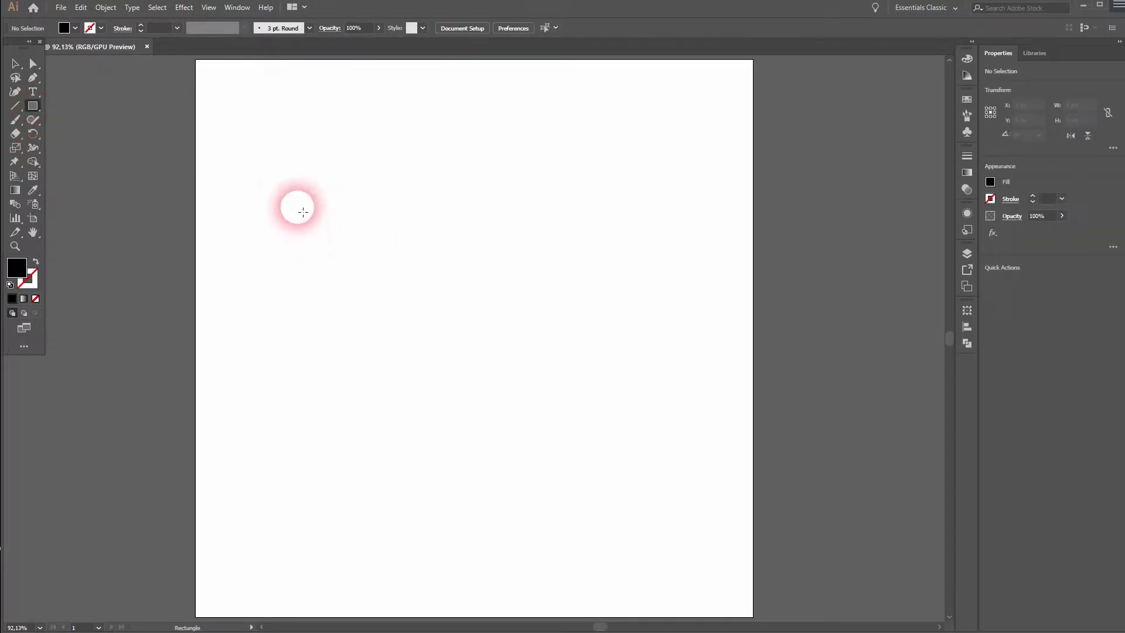
pyautogui.moveTo(288, 188); pyautogui.dragTo(503, 209)
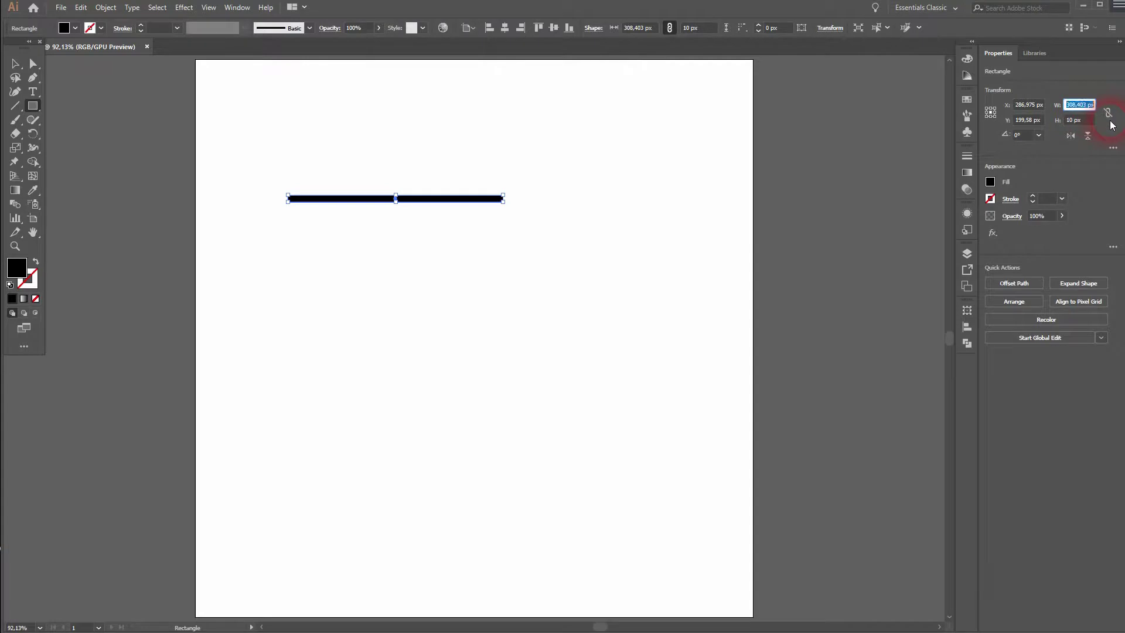
pyautogui.press('Return')
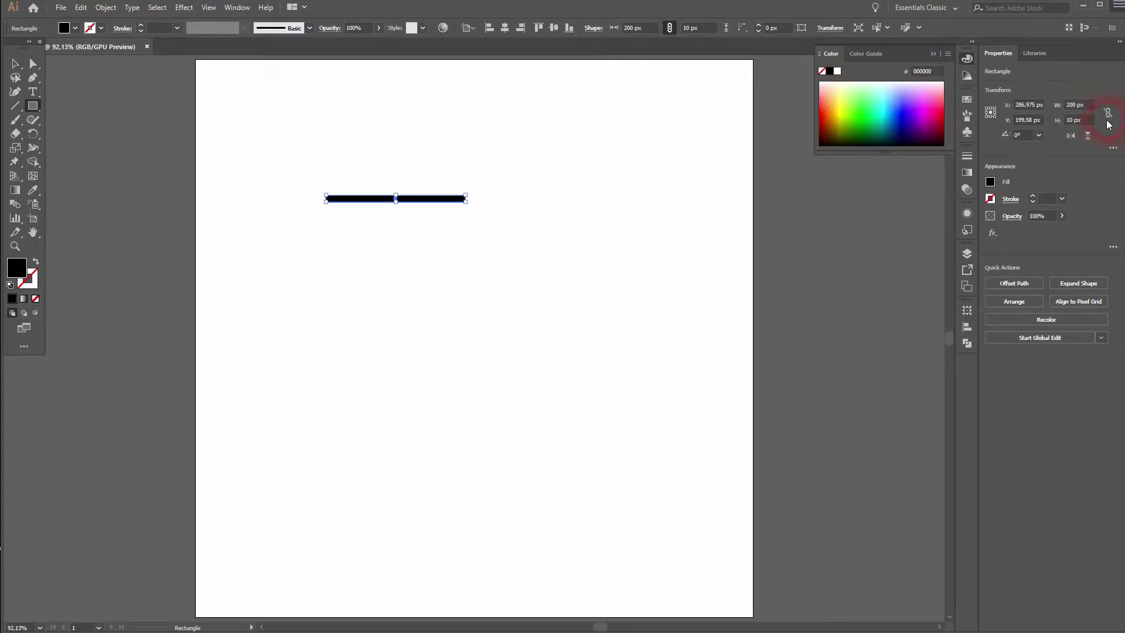
pyautogui.click(933, 53)
pyautogui.press('v')
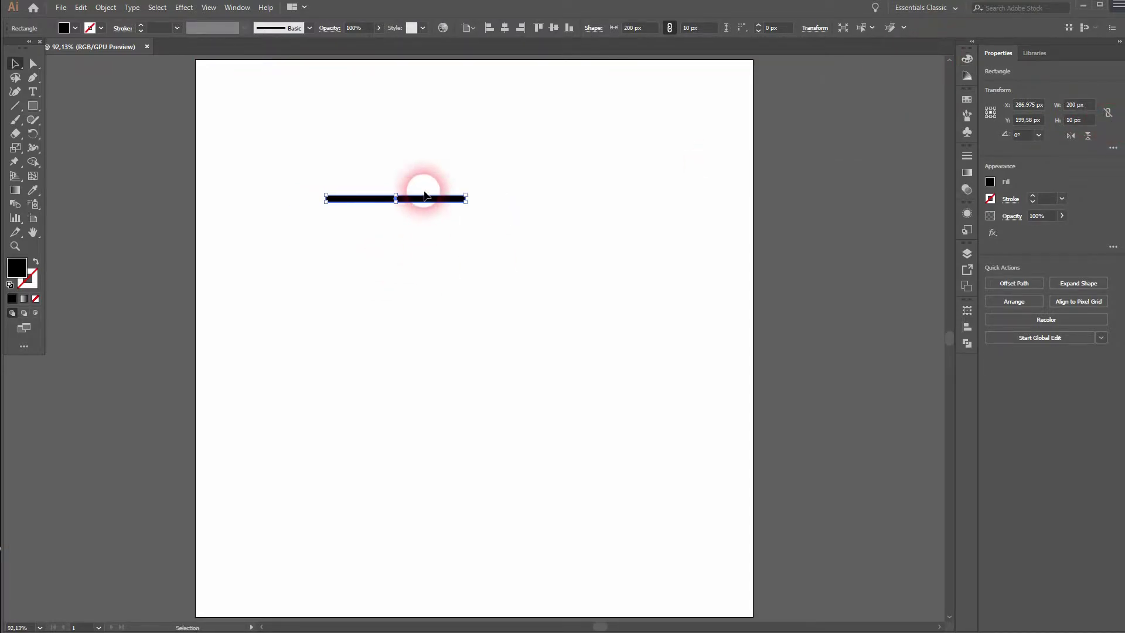
# - Duplicate the black bar twice end to end to form a row of three touching bars, checking the joins in outline view
pyautogui.scroll(3, 418, 198)
pyautogui.moveTo(406, 201); pyautogui.dragTo(586, 240)
pyautogui.moveTo(493, 237); pyautogui.dragTo(759, 242)
pyautogui.click(631, 326)
pyautogui.scroll(-2, 569, 330)
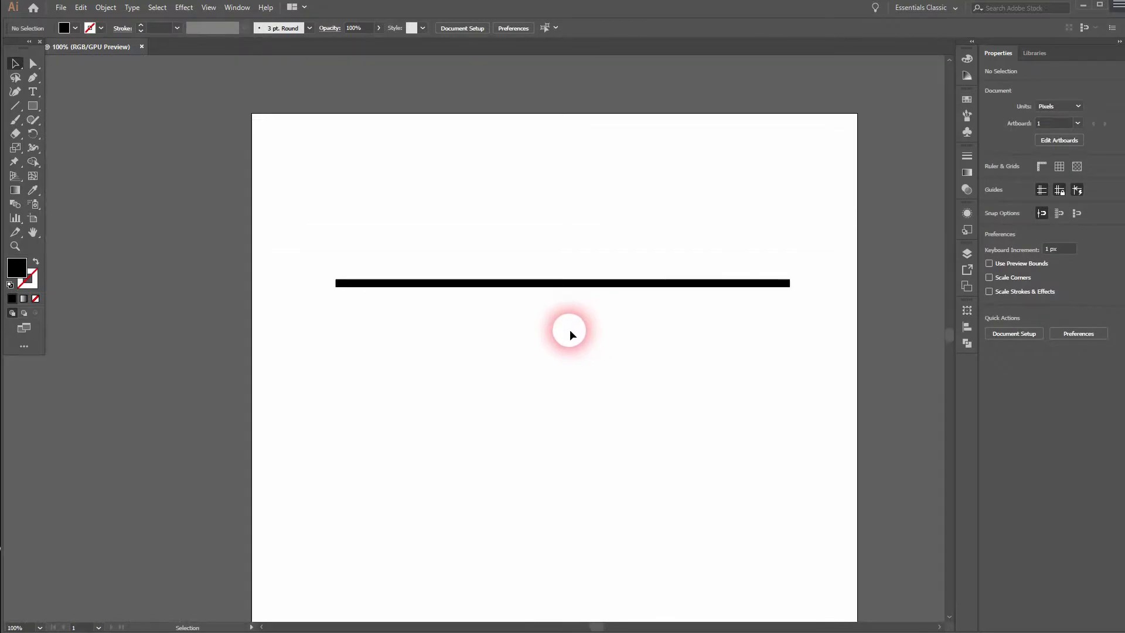
pyautogui.hotkey('ctrl', 'y')
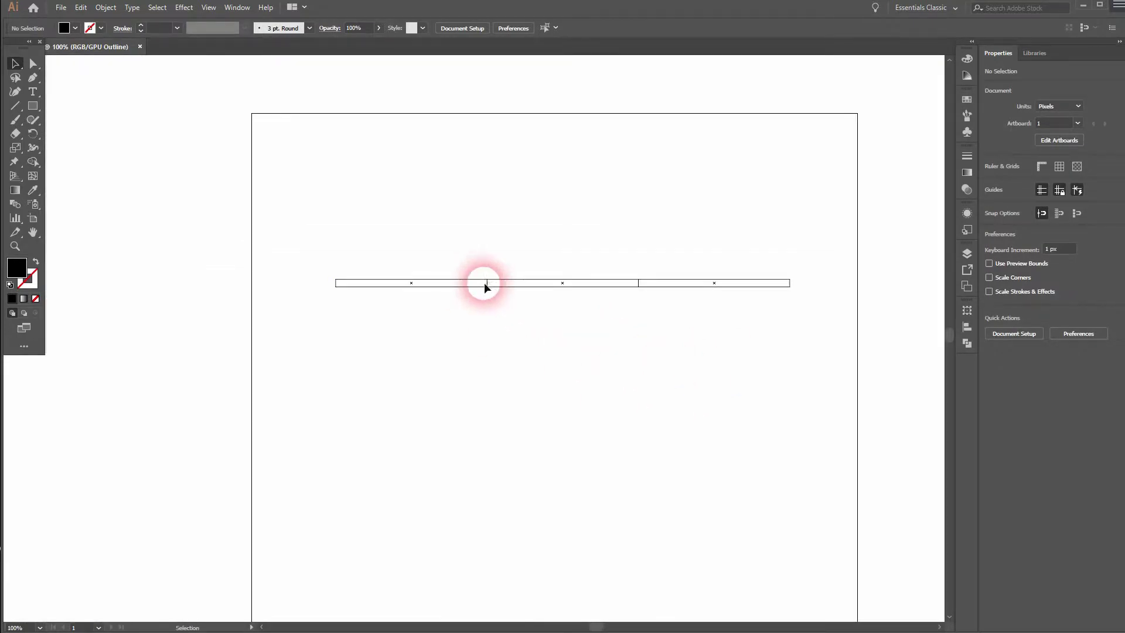
pyautogui.hotkey('ctrl', 'y')
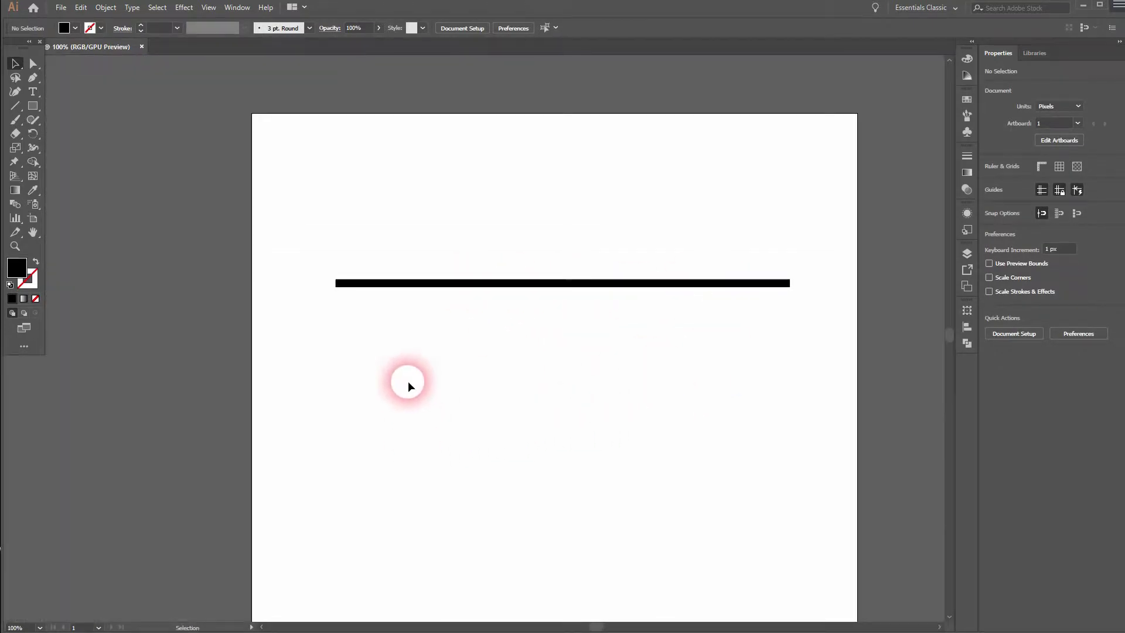
# - Copy the row of three bars directly beneath itself so both rows touch, and check the alignment in outline view
pyautogui.moveTo(417, 322); pyautogui.dragTo(822, 194)
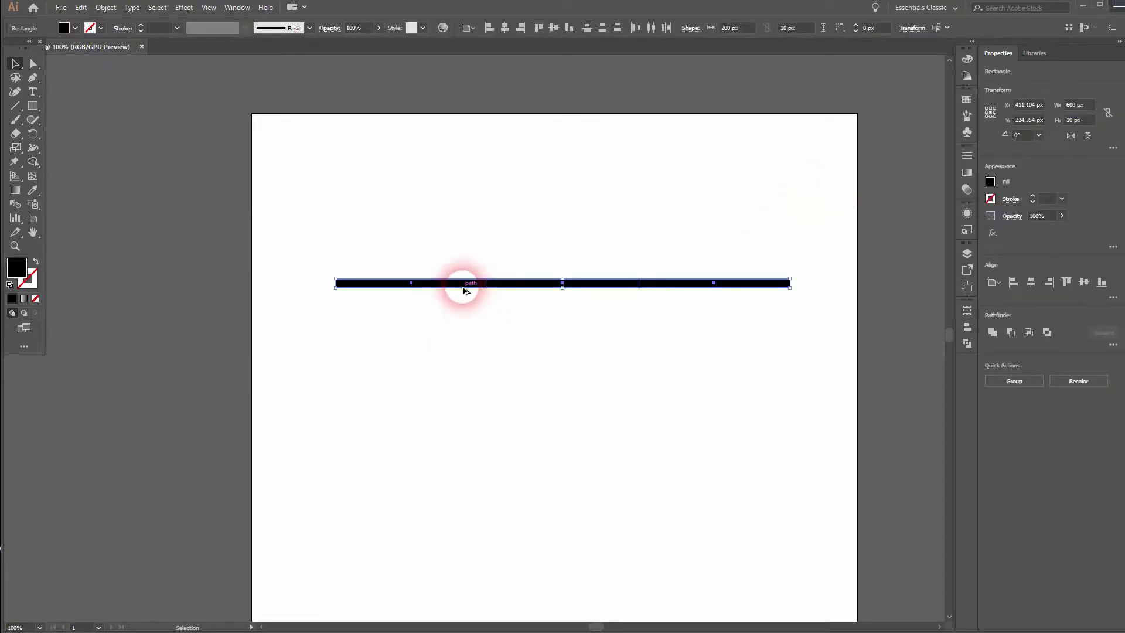
pyautogui.moveTo(463, 290)
pyautogui.mouseDown()
pyautogui.moveTo(464, 315)
pyautogui.moveTo(465, 296)
pyautogui.mouseUp()
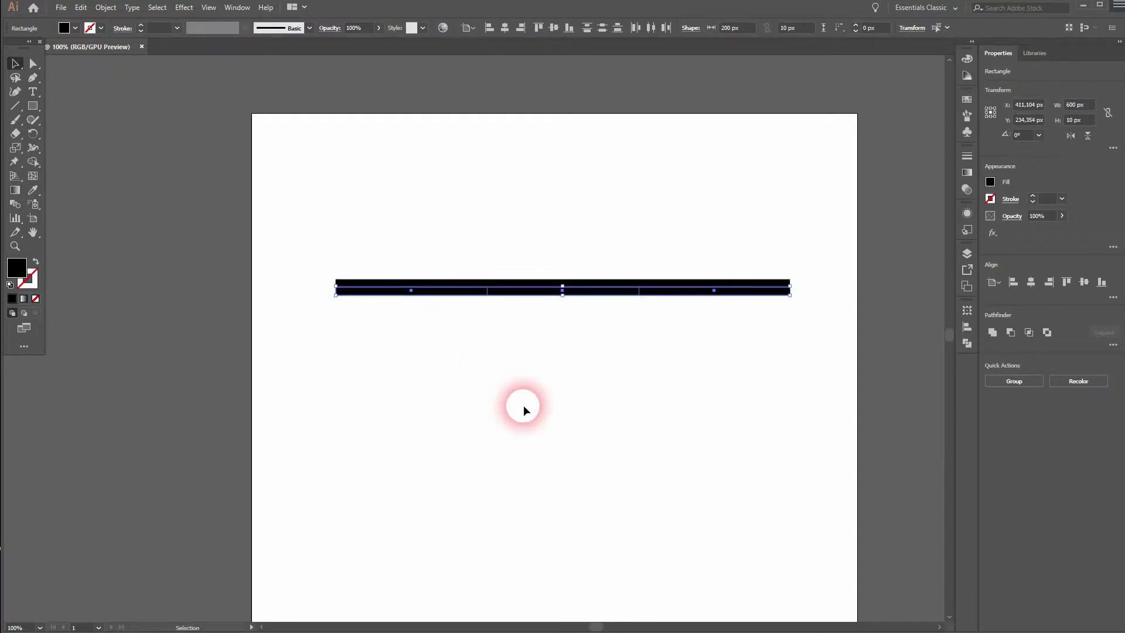
pyautogui.click(525, 375)
pyautogui.hotkey('ctrl', 'y')
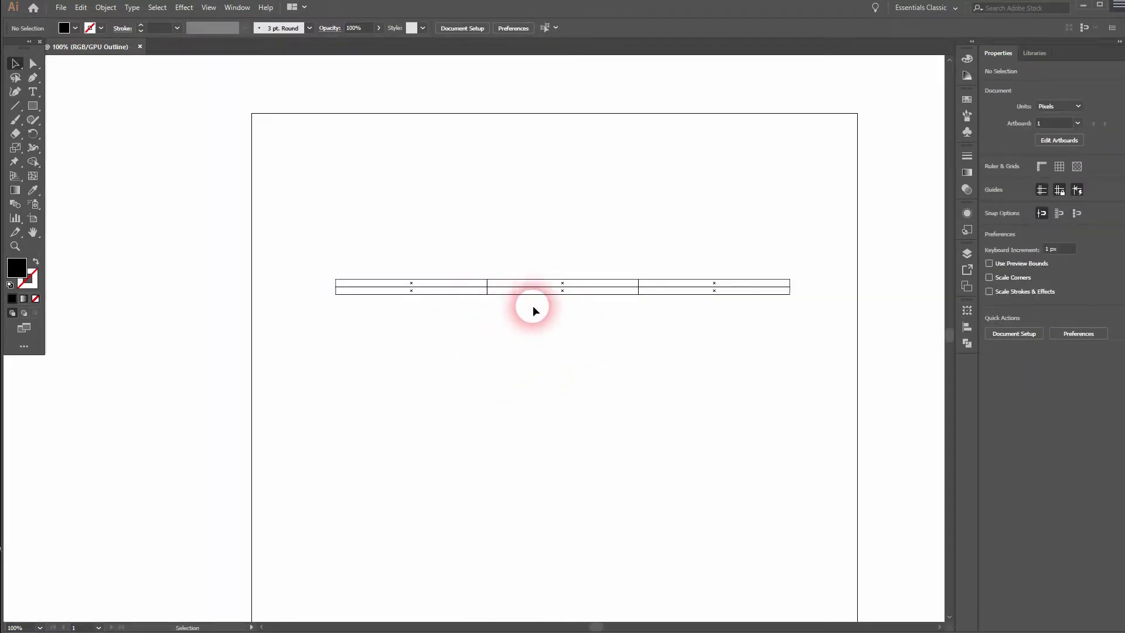
pyautogui.hotkey('ctrl', 'y')
# - Copy both rows directly beneath themselves and repeat the transformation five times to stack fourteen touching rows
pyautogui.moveTo(416, 324); pyautogui.dragTo(775, 224)
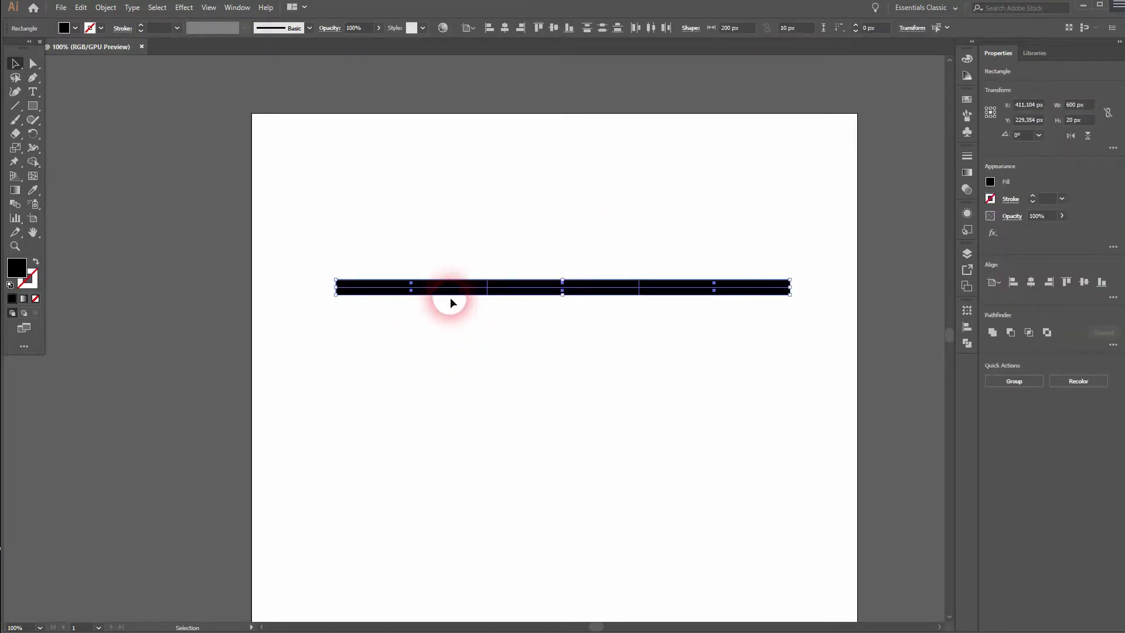
pyautogui.moveTo(450, 297); pyautogui.dragTo(449, 309)
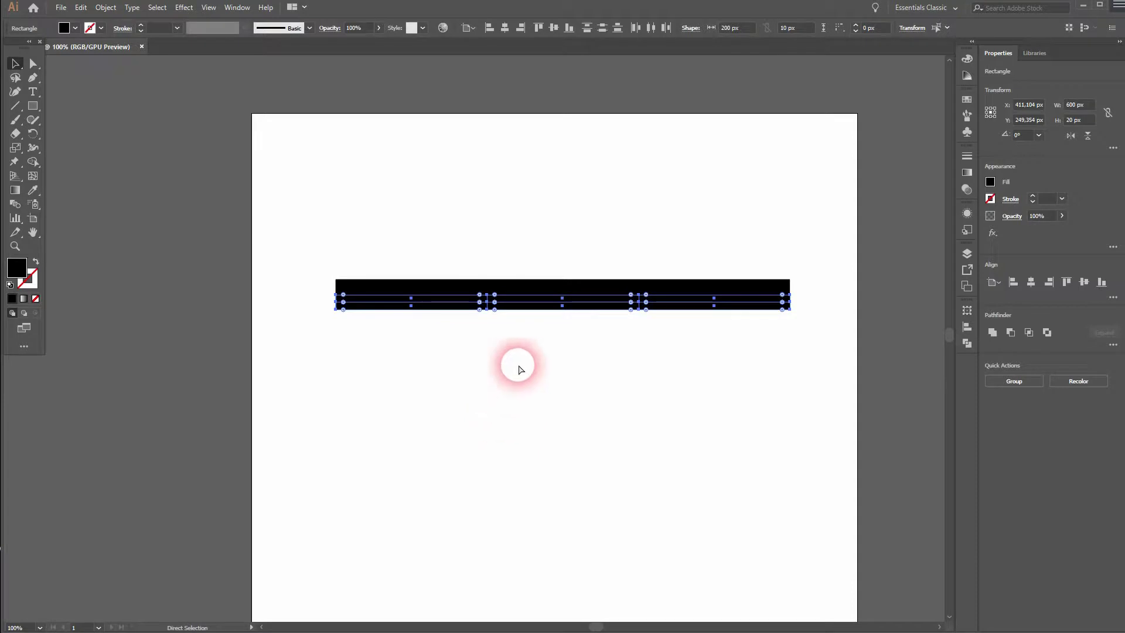
pyautogui.hotkey('ctrl', 'd')
pyautogui.hotkey('ctrl', 'd')
pyautogui.hotkey('ctrl', 'd')
pyautogui.hotkey('ctrl', 'd')
pyautogui.hotkey('ctrl', 'd')
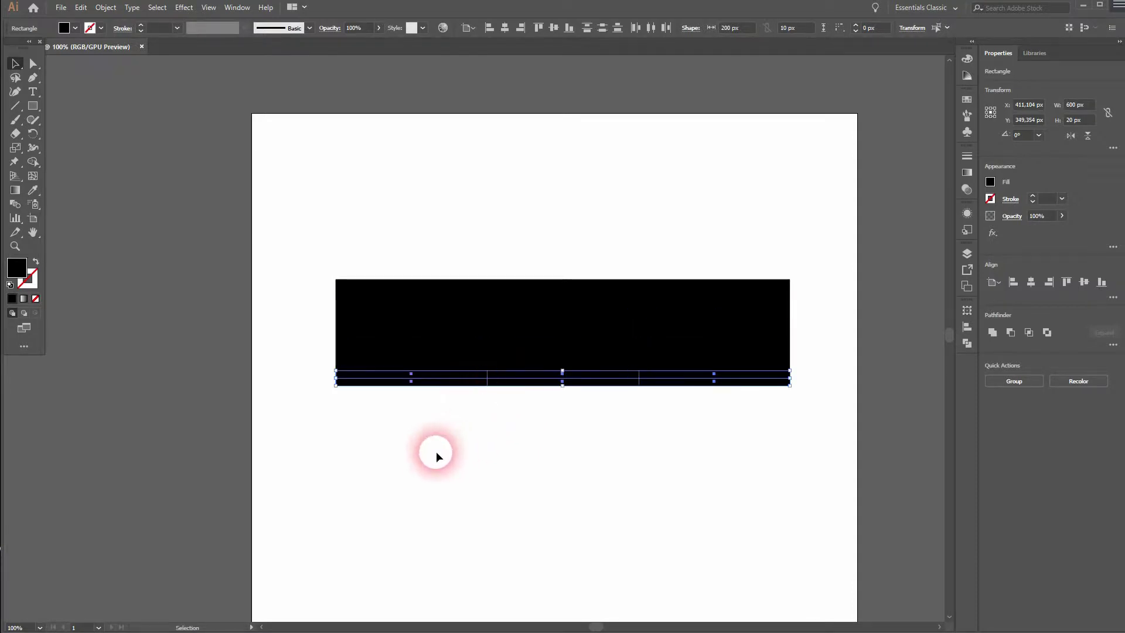
pyautogui.click(377, 465)
# - Delete six alternate bars in the left column, working upward from the second-lowest row
pyautogui.moveTo(883, 181); pyautogui.dragTo(824, 321)
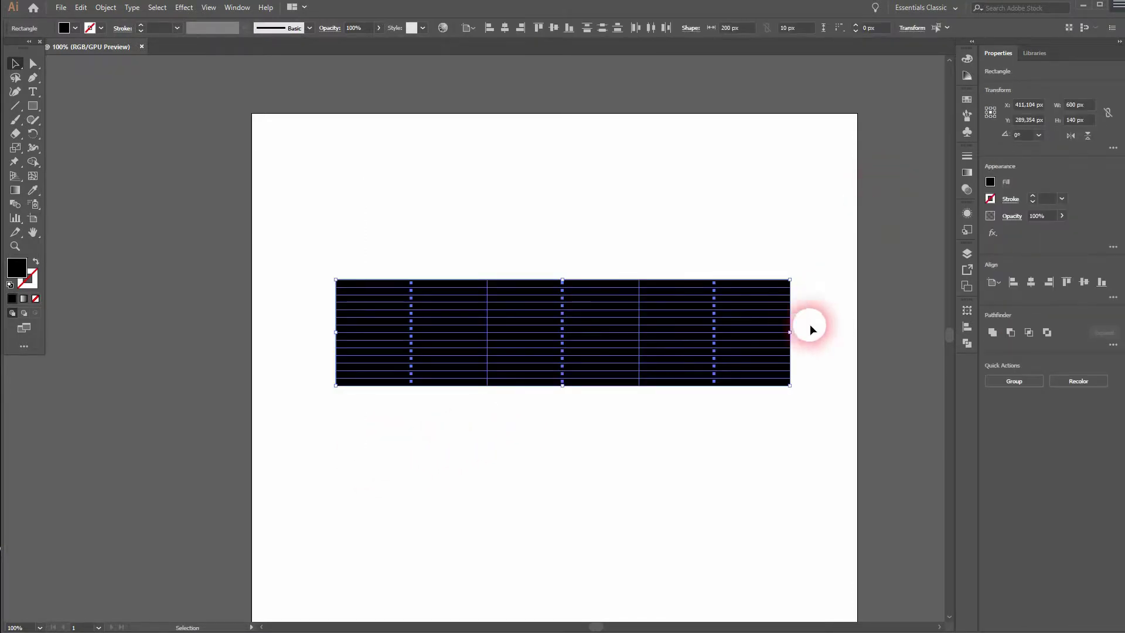
pyautogui.scroll(2, 589, 330)
pyautogui.scroll(-1, 588, 330)
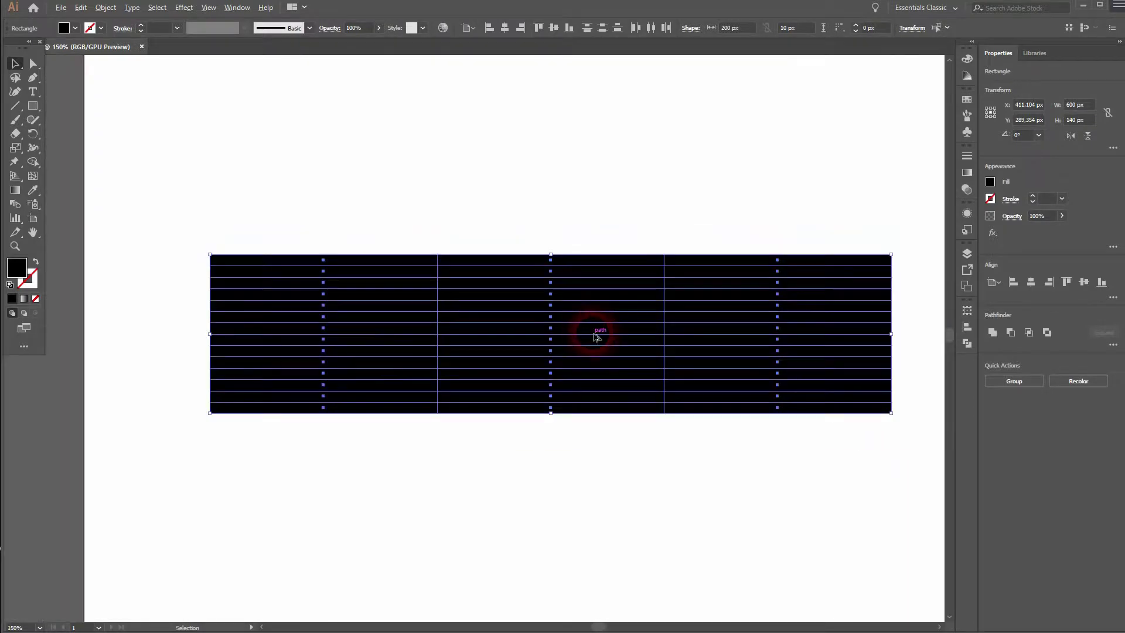
pyautogui.moveTo(756, 450); pyautogui.dragTo(684, 468)
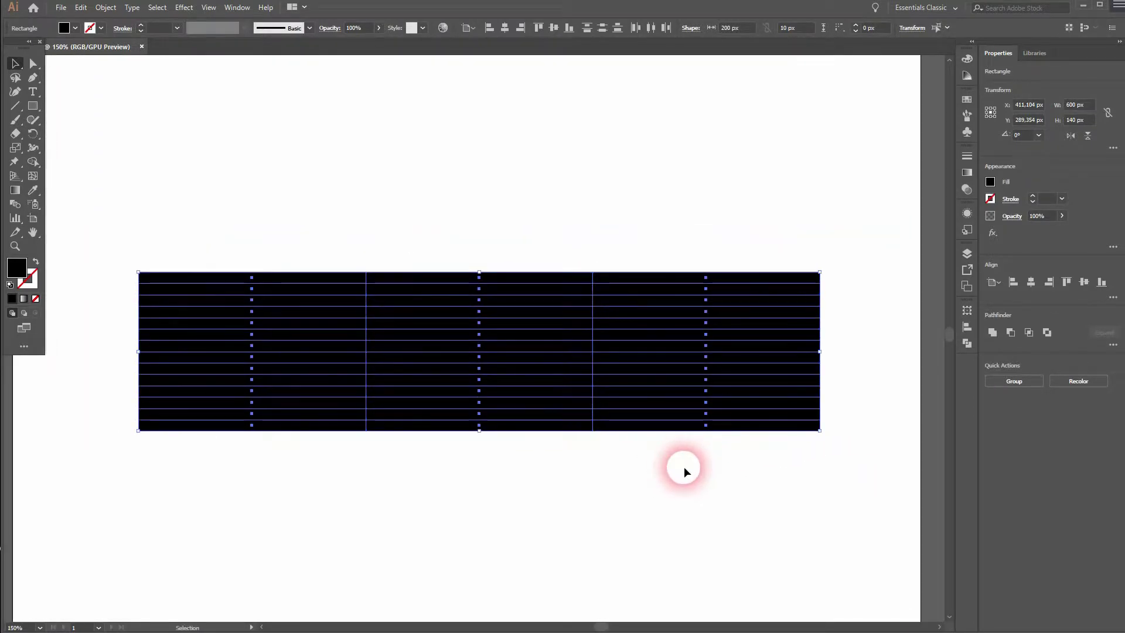
pyautogui.click(684, 468)
pyautogui.click(290, 413)
pyautogui.press('Delete')
pyautogui.click(283, 391)
pyautogui.press('Delete')
pyautogui.click(284, 368)
pyautogui.press('Delete')
pyautogui.click(284, 345)
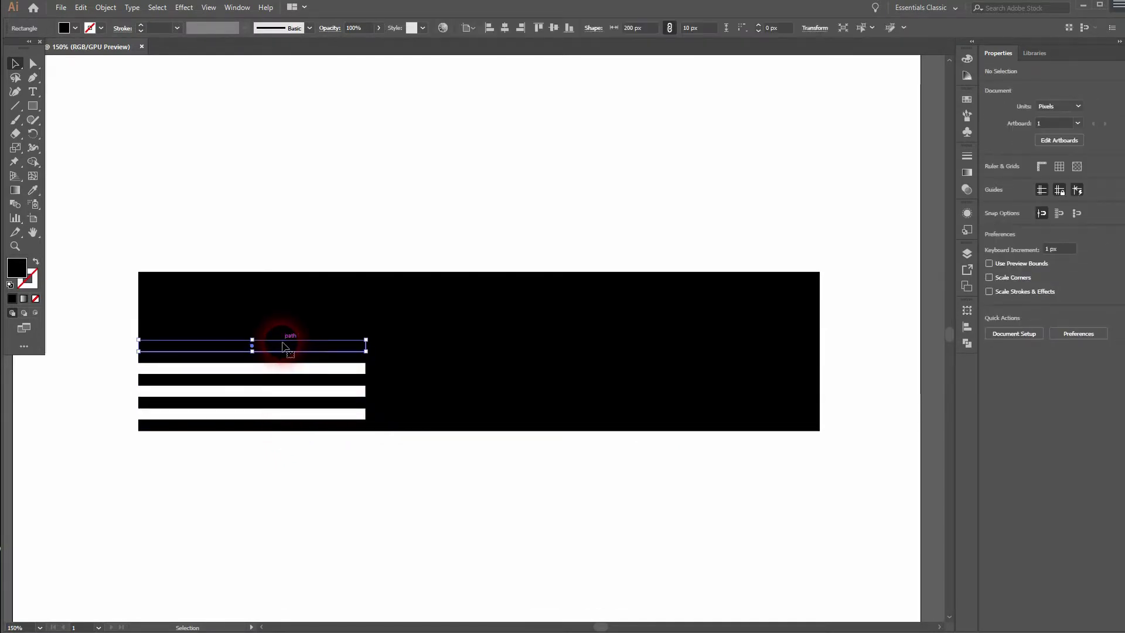
pyautogui.press('Delete')
pyautogui.click(284, 323)
pyautogui.press('Delete')
pyautogui.click(283, 300)
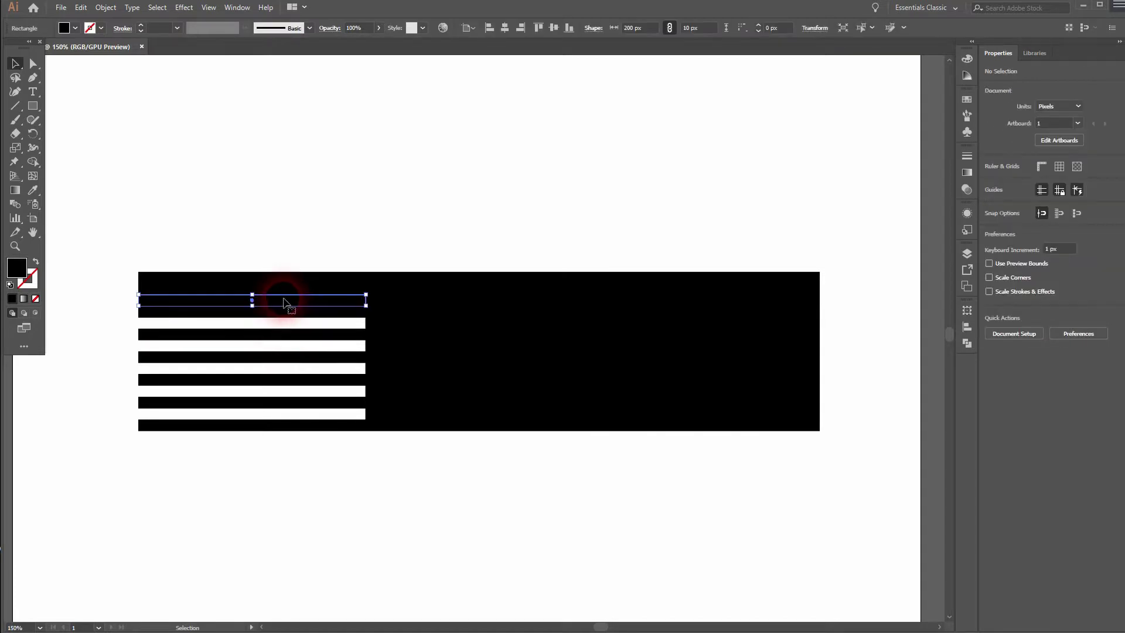
pyautogui.press('Delete')
# - Delete the three bars that form the top row of the stack
pyautogui.click(284, 277)
pyautogui.moveTo(284, 282); pyautogui.dragTo(710, 220)
pyautogui.press('Delete')
pyautogui.click(678, 274)
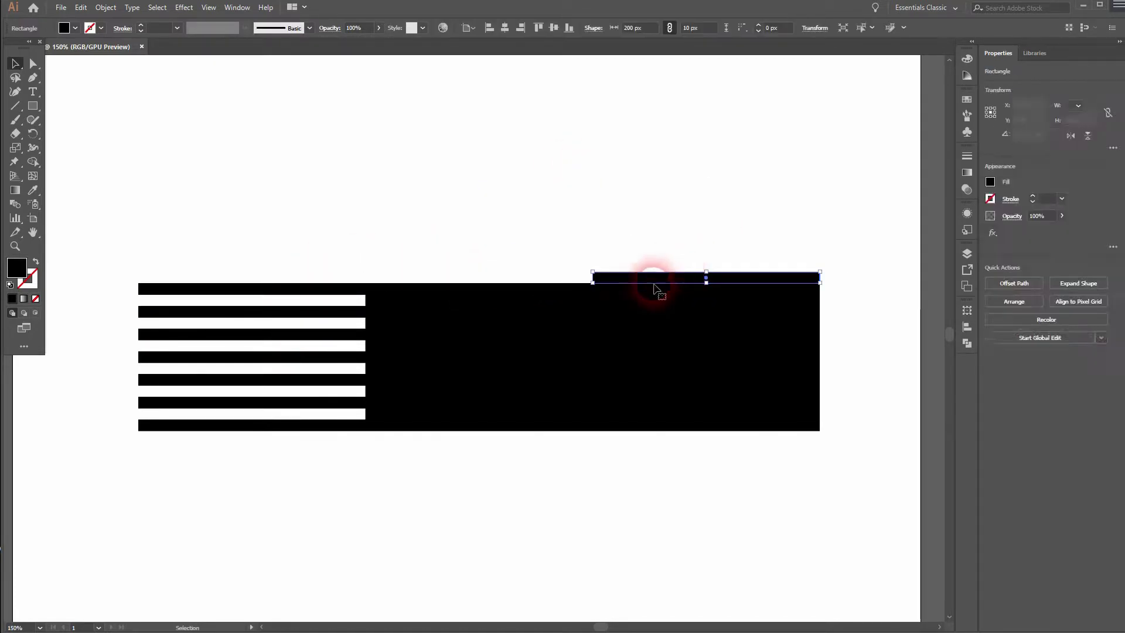
pyautogui.press('Delete')
# - Delete the alternate bars in the middle and right columns to match the gaps in the left column
pyautogui.click(532, 306)
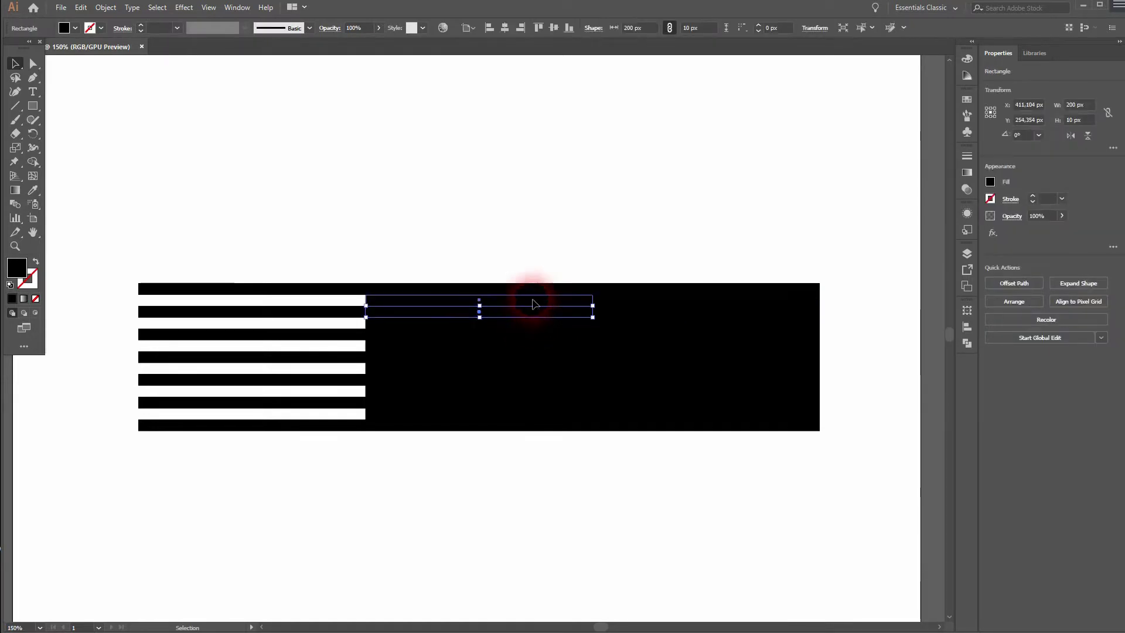
pyautogui.click(533, 300)
pyautogui.press('Delete')
pyautogui.click(646, 299)
pyautogui.press('Delete')
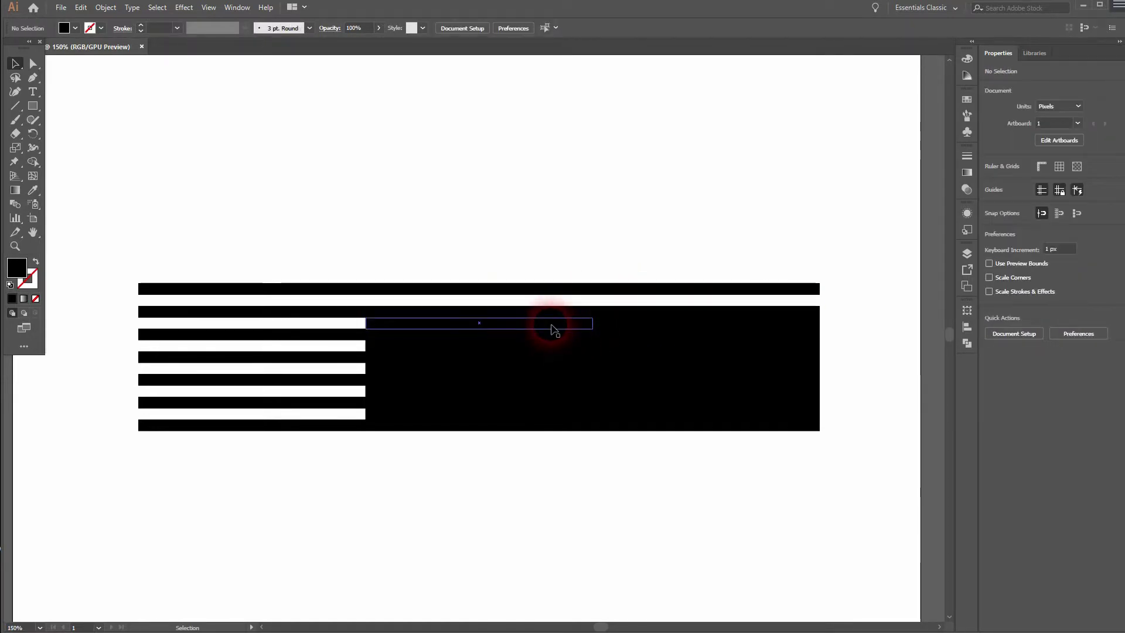
pyautogui.click(552, 325)
pyautogui.press('Delete')
pyautogui.click(622, 326)
pyautogui.press('Delete')
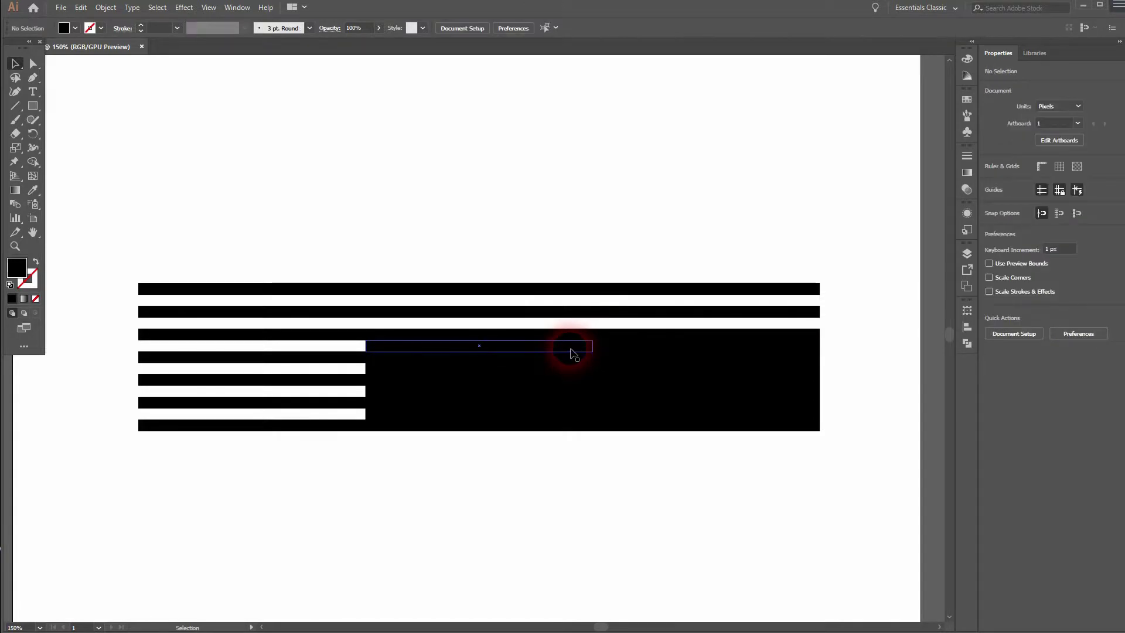
pyautogui.click(572, 347)
pyautogui.press('Delete')
pyautogui.click(622, 347)
pyautogui.press('Delete')
pyautogui.click(546, 369)
pyautogui.press('Delete')
pyautogui.click(627, 369)
pyautogui.press('Delete')
pyautogui.click(510, 391)
pyautogui.press('Delete')
pyautogui.click(629, 391)
pyautogui.press('Delete')
pyautogui.click(540, 415)
pyautogui.press('Delete')
pyautogui.click(623, 413)
pyautogui.press('Delete')
# - Shift the whole left column of bars 5 px to the left, away from the middle column
pyautogui.moveTo(228, 440); pyautogui.dragTo(311, 200)
pyautogui.press('Left')
pyautogui.press('Left')
pyautogui.press('Left')
pyautogui.press('Left')
pyautogui.press('Left')
# - Shift the left and middle columns together 5 px to the left to open a gap before the right column
pyautogui.moveTo(261, 489); pyautogui.dragTo(478, 192)
pyautogui.press('Left')
pyautogui.press('Left')
pyautogui.press('Left')
pyautogui.press('Left')
pyautogui.press('Left')
pyautogui.click(482, 460)
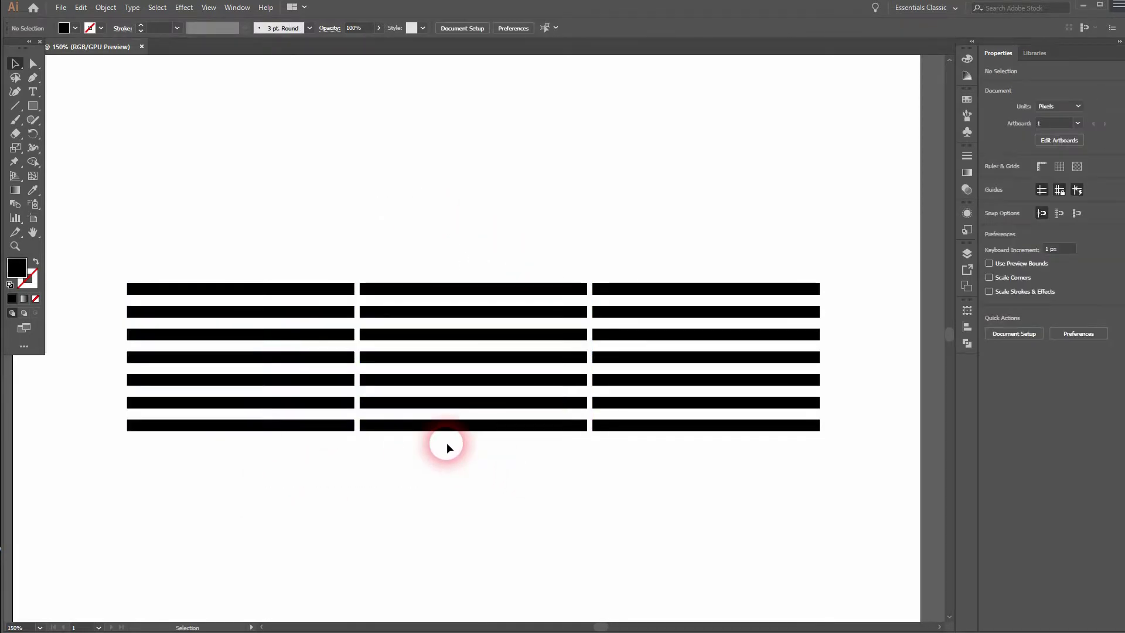
pyautogui.scroll(-1, 440, 501)
pyautogui.scroll(1, 441, 502)
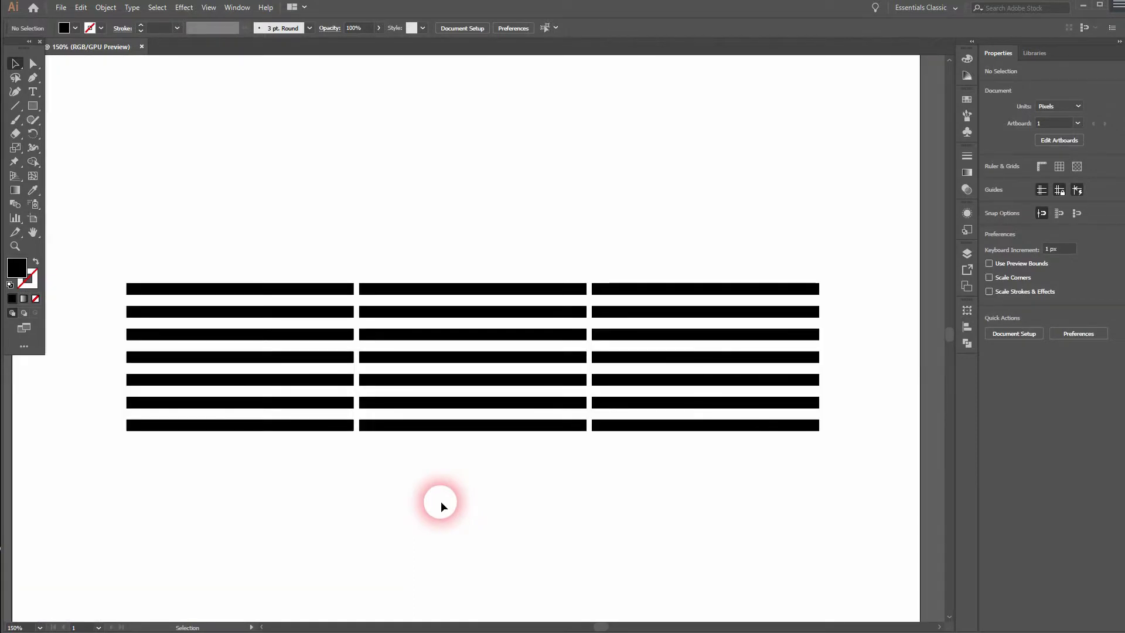
# - Duplicate one black bar into the empty area below the stack and fill the copy with red
pyautogui.moveTo(280, 431); pyautogui.dragTo(428, 545)
pyautogui.click(363, 462)
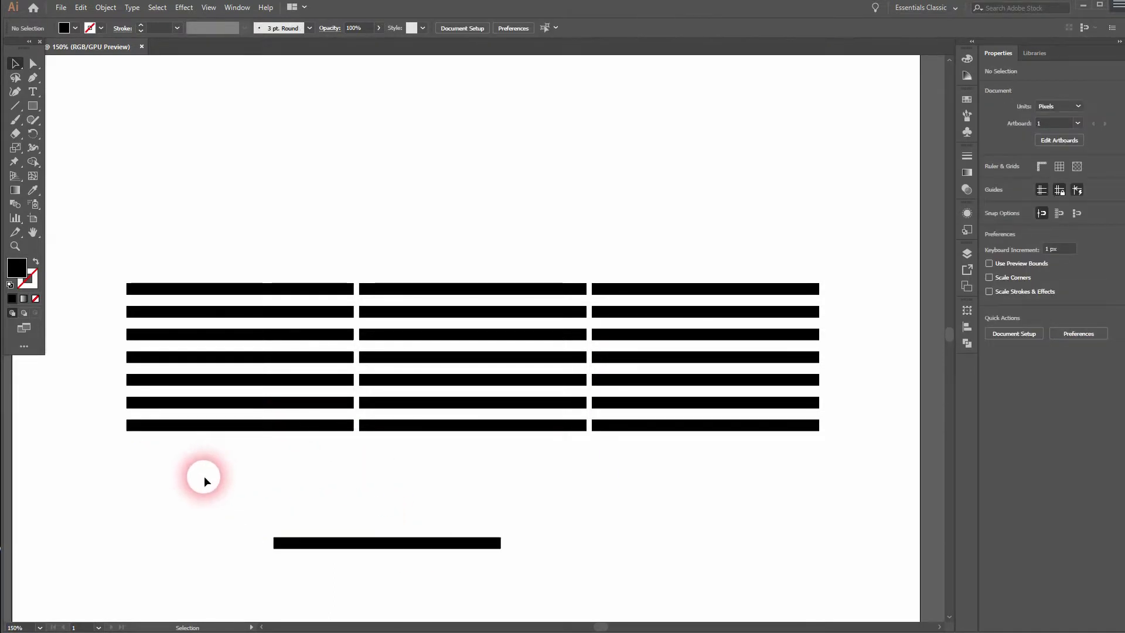
pyautogui.click(477, 544)
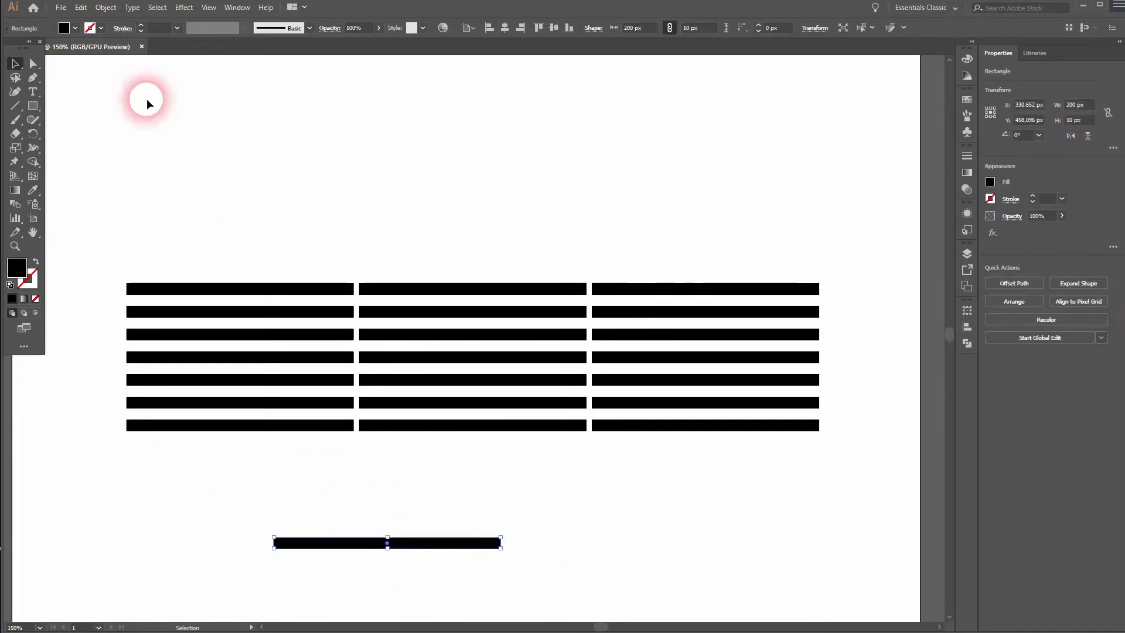
pyautogui.click(76, 28)
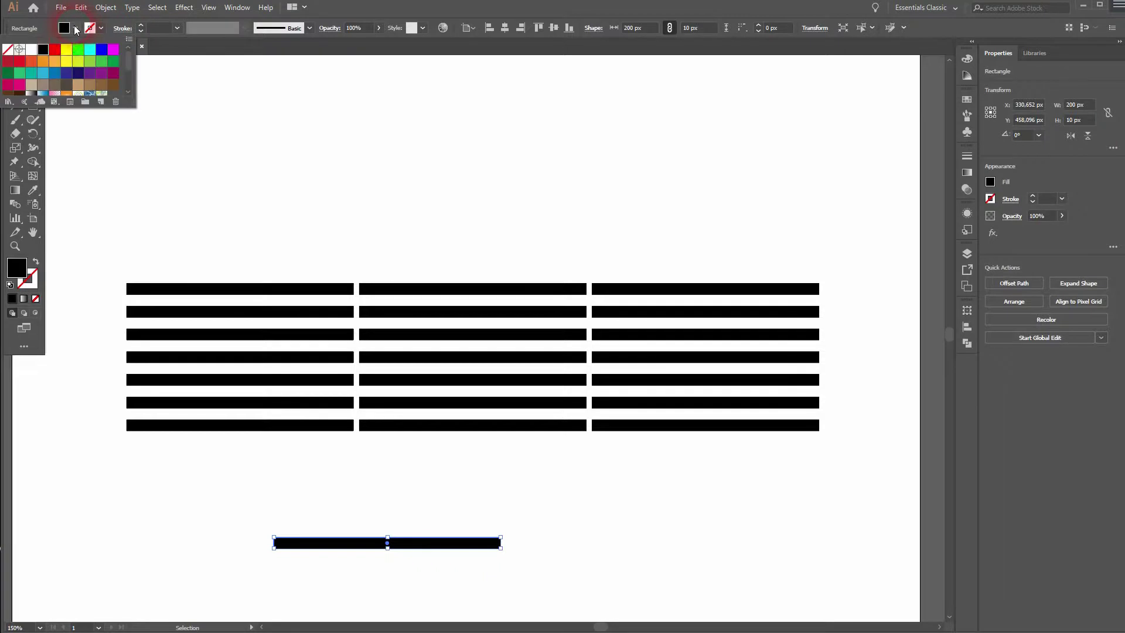
pyautogui.click(55, 49)
# - Rotate the red bar 90° and align it to the left column's left edge and the second row's top, checking in outline view
pyautogui.moveTo(507, 537); pyautogui.dragTo(132, 351)
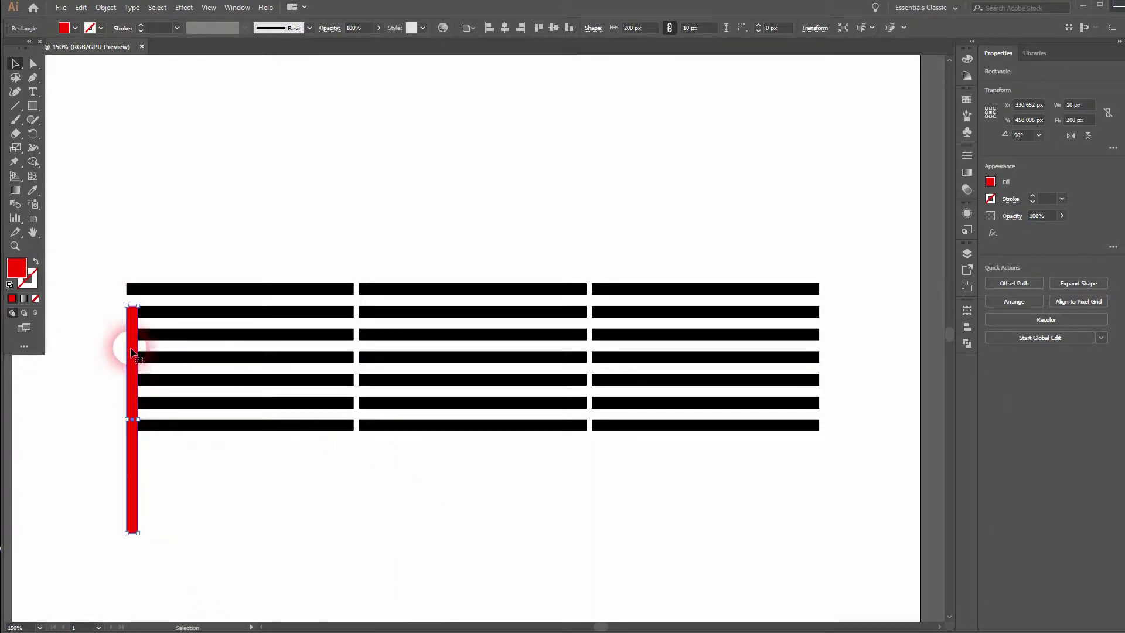
pyautogui.hotkey('ctrl', 'y')
pyautogui.scroll(6, 129, 317)
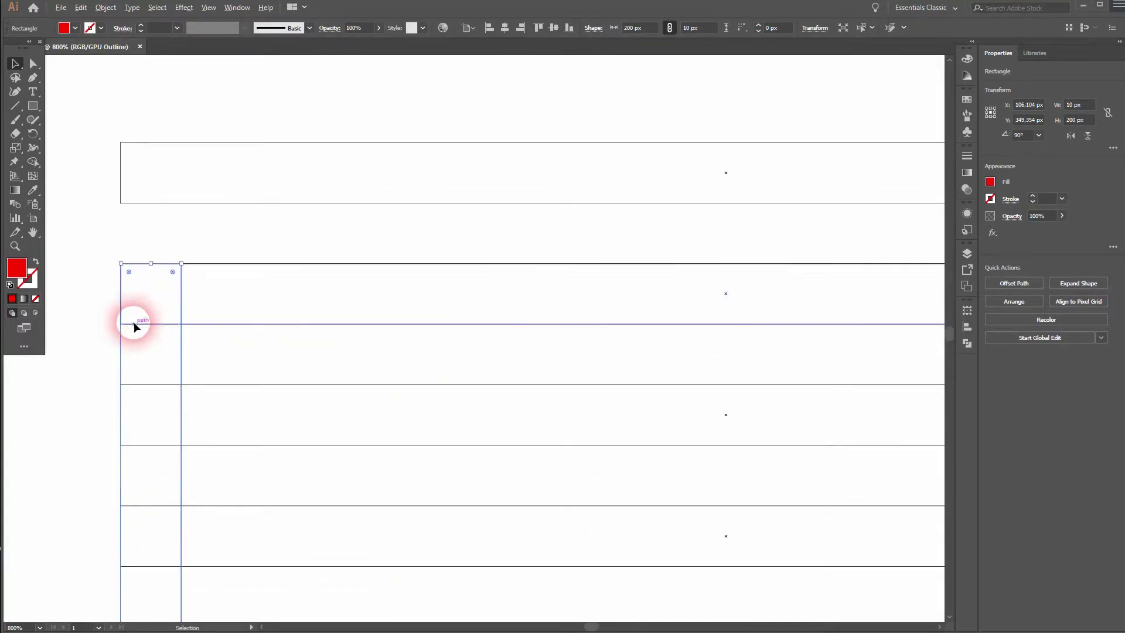
pyautogui.click(78, 413)
pyautogui.scroll(-3, 191, 369)
pyautogui.hotkey('ctrl', 'y')
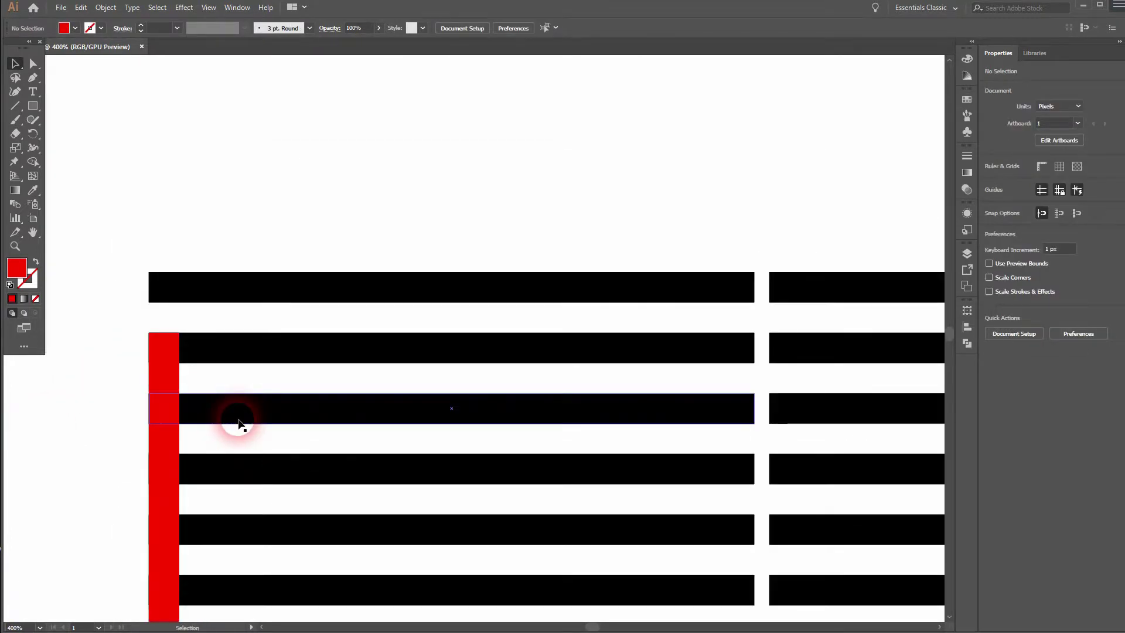
pyautogui.scroll(-4, 239, 422)
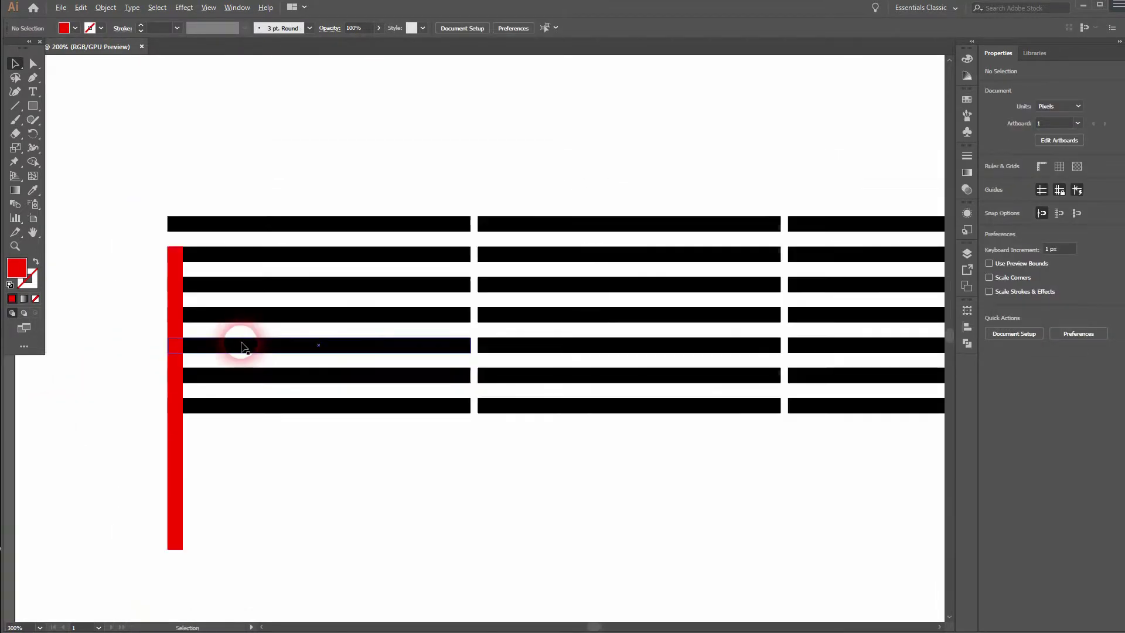
# - Duplicate the vertical red bar about 41 px to its right, and copy the resulting pair about 283 px right onto the middle column
pyautogui.moveTo(178, 337); pyautogui.dragTo(239, 338)
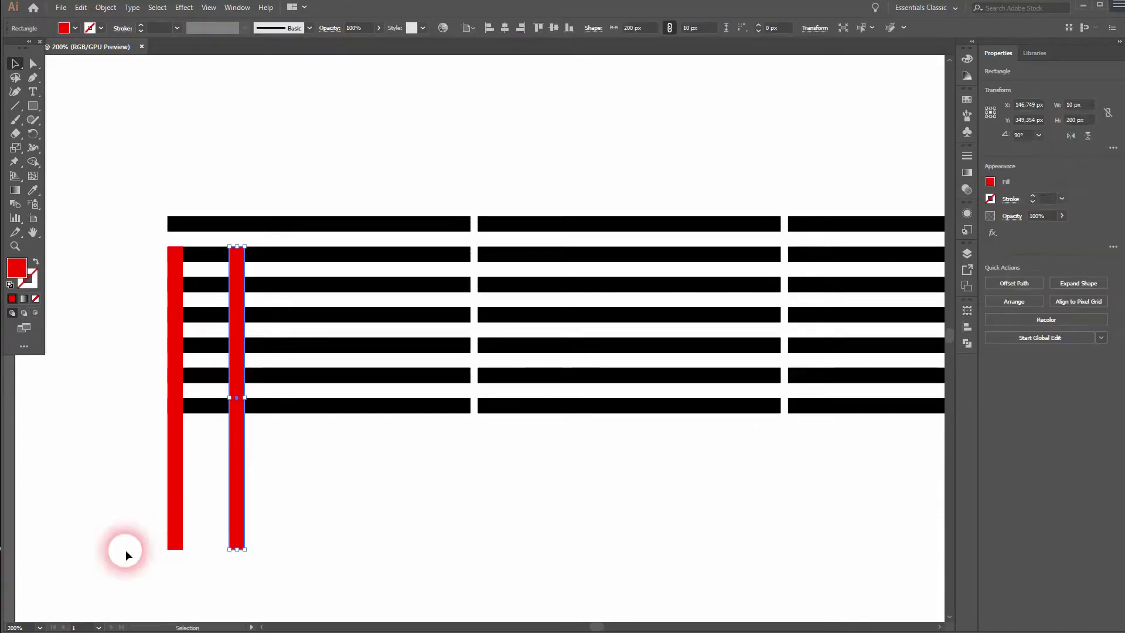
pyautogui.moveTo(115, 522); pyautogui.dragTo(357, 445)
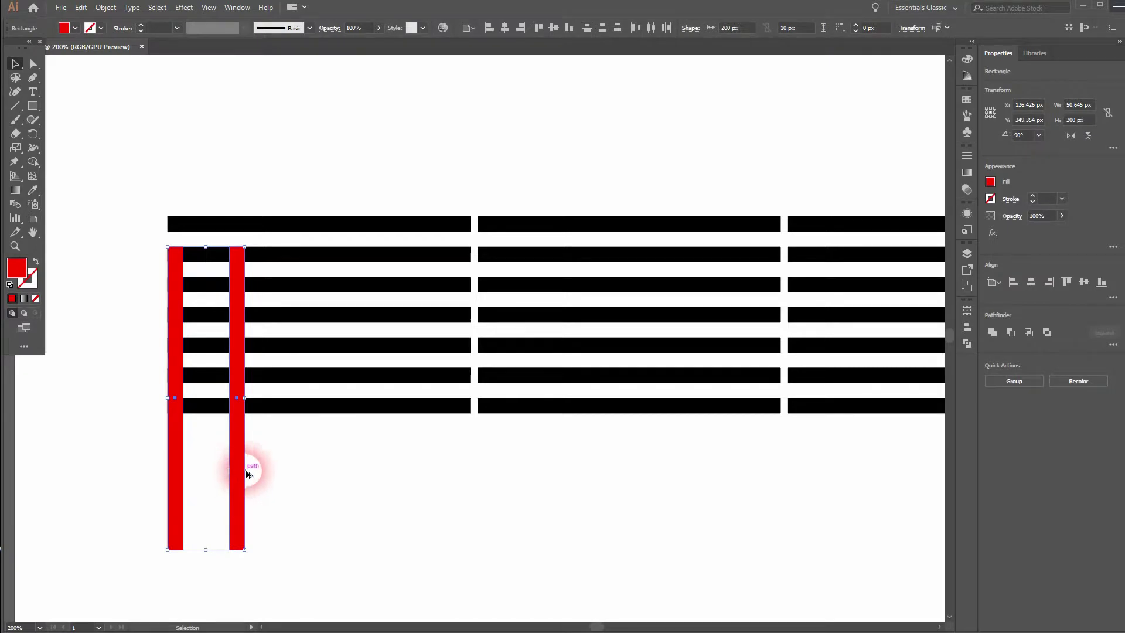
pyautogui.moveTo(238, 473); pyautogui.dragTo(665, 471)
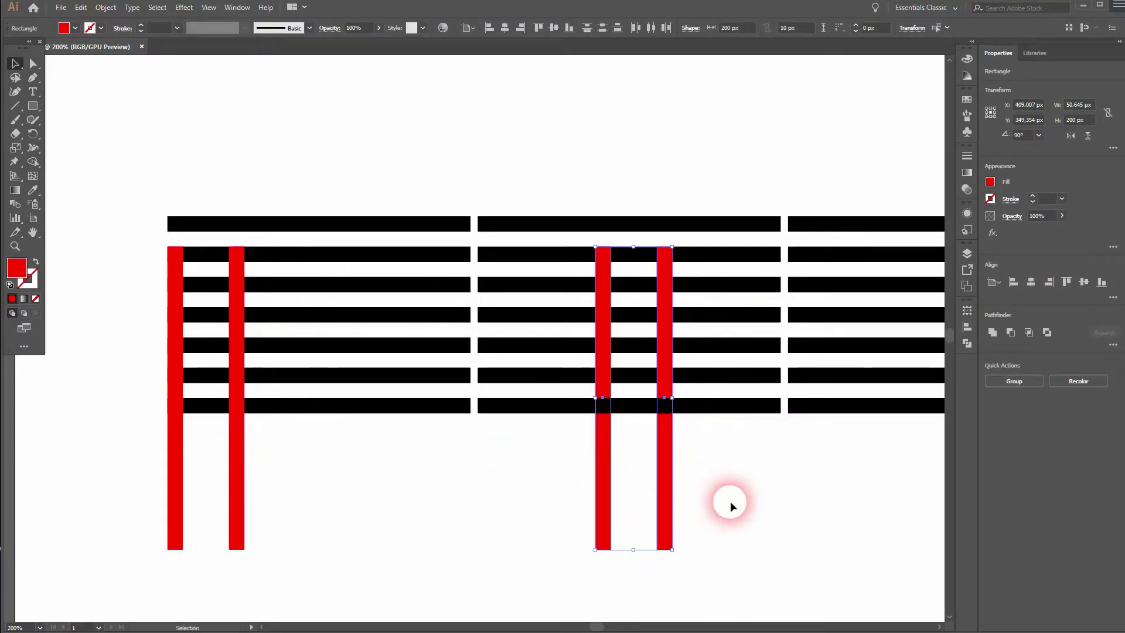
pyautogui.click(710, 410)
pyautogui.moveTo(668, 479); pyautogui.dragTo(719, 455)
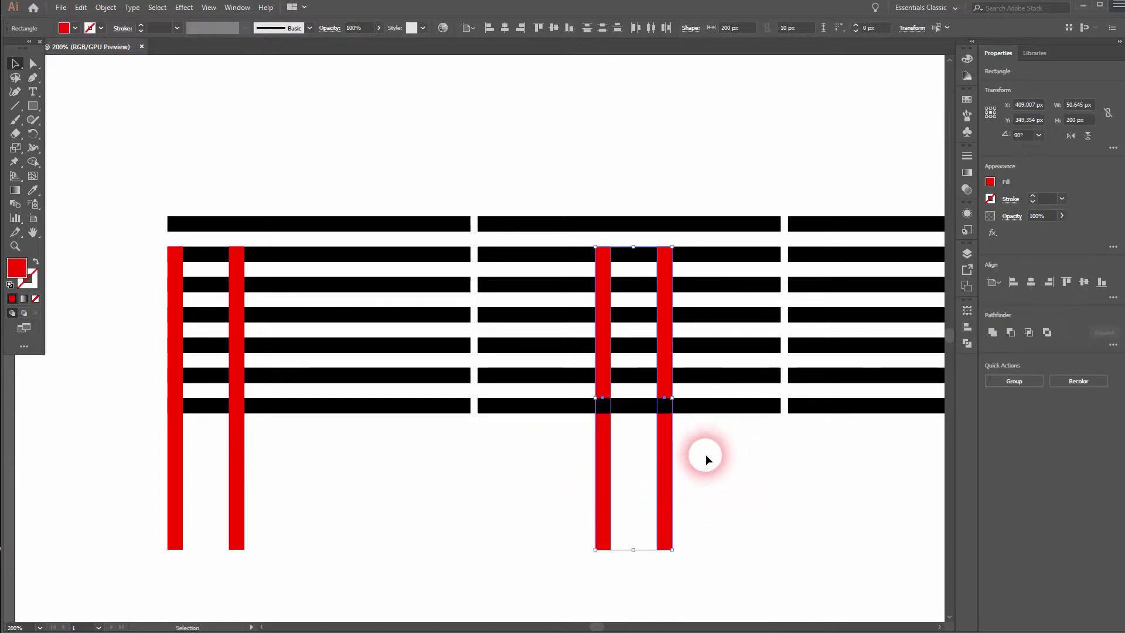
# - Group the middle pair of red bars and centre it horizontally on the middle column's bottom black bar
pyautogui.rightClick(666, 465)
pyautogui.click(727, 529)
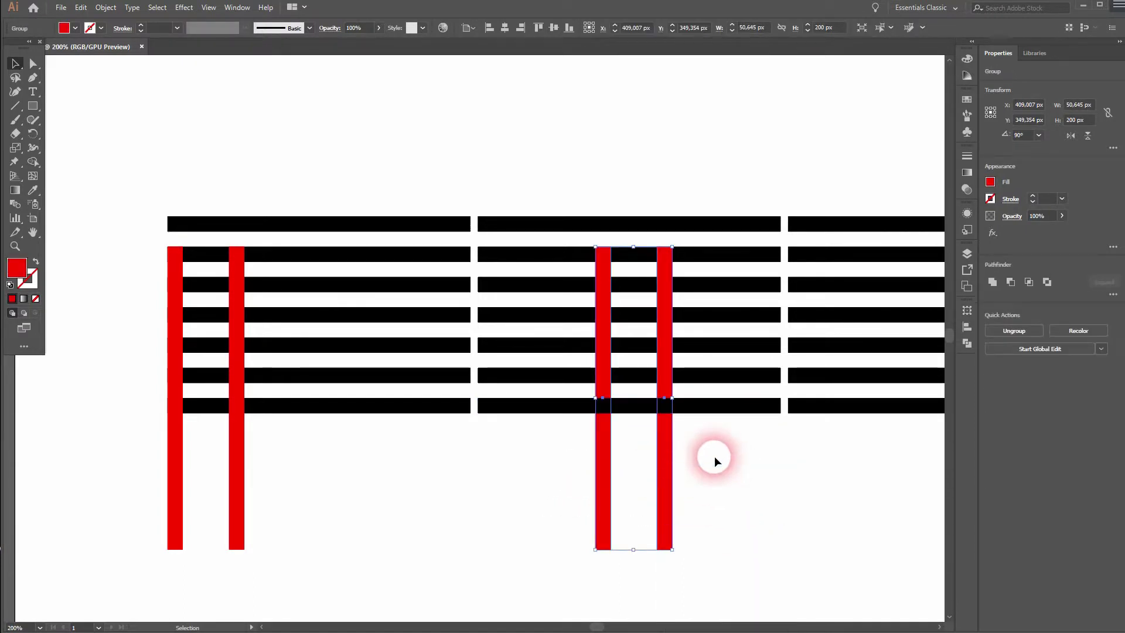
pyautogui.keyDown('shift'); pyautogui.click(701, 408); pyautogui.keyUp('shift')
pyautogui.click(713, 410)
pyautogui.click(966, 327)
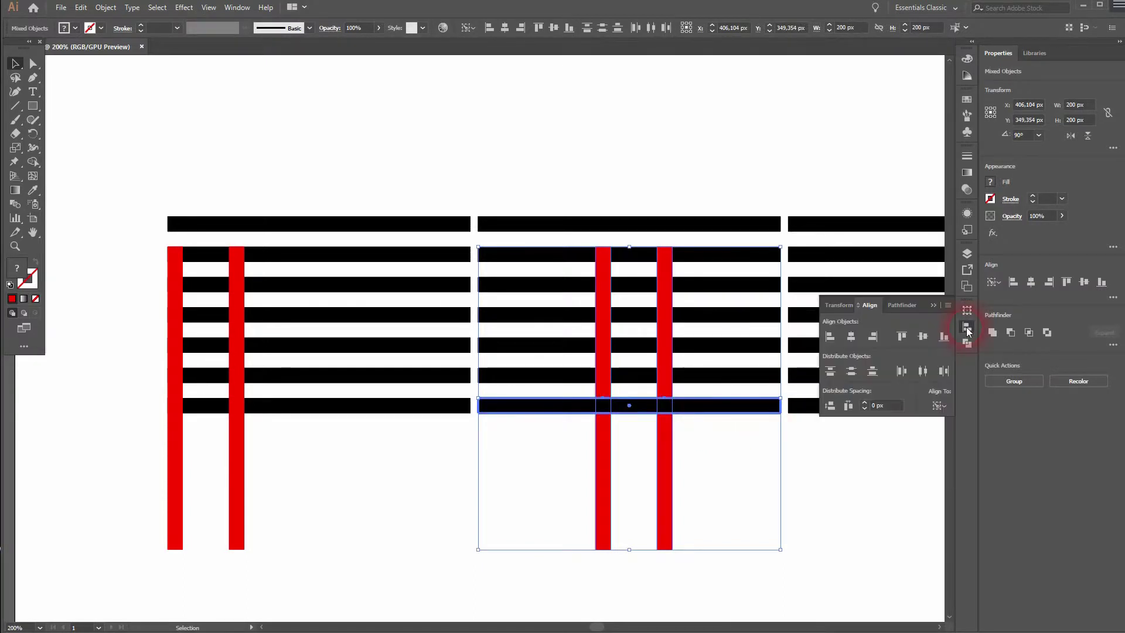
pyautogui.click(923, 370)
pyautogui.click(922, 370)
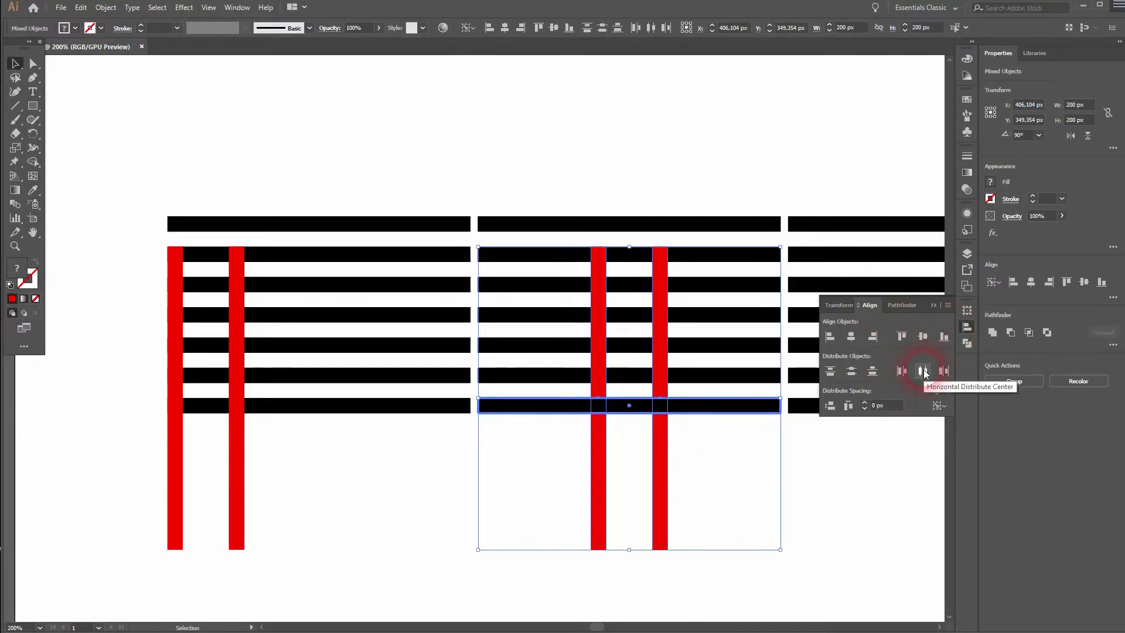
pyautogui.click(935, 305)
# - Copy the red pair onto the right column, flush with its right edge and the third row's top, checking in outline view
pyautogui.moveTo(833, 470); pyautogui.dragTo(542, 504)
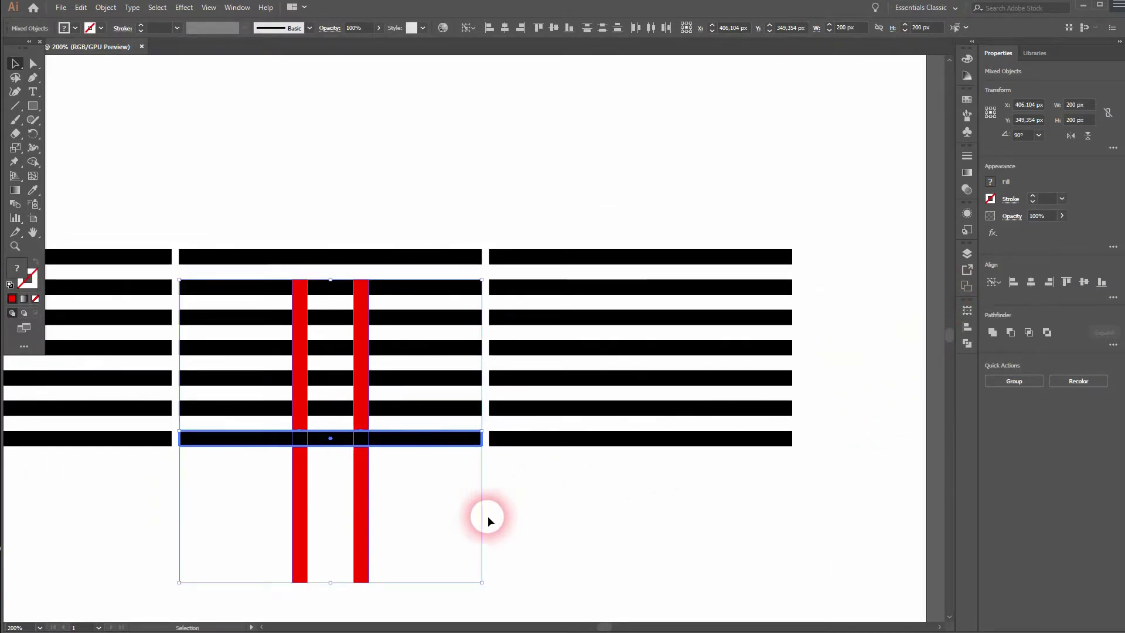
pyautogui.click(498, 522)
pyautogui.moveTo(369, 501); pyautogui.dragTo(786, 531)
pyautogui.hotkey('ctrl', 'y')
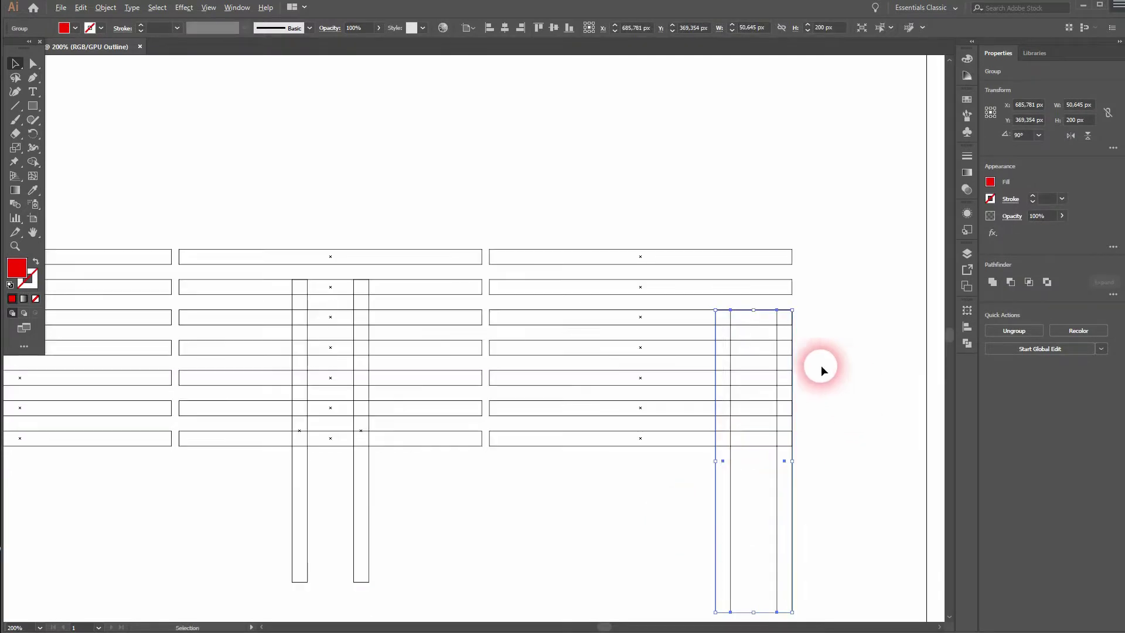
pyautogui.scroll(4, 804, 337)
pyautogui.click(834, 347)
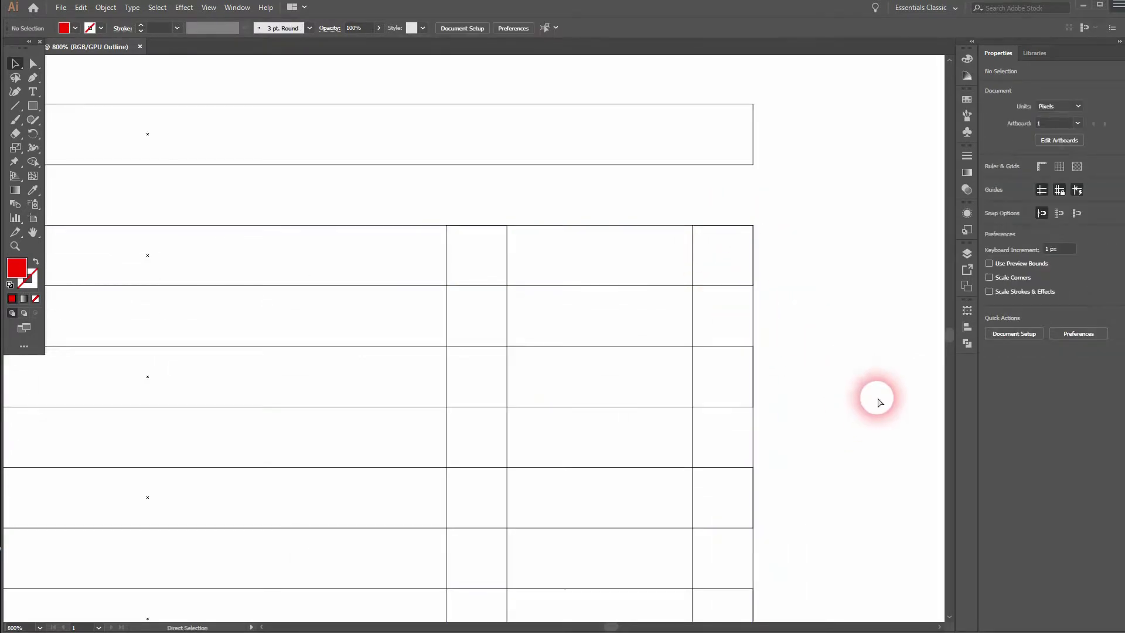
pyautogui.hotkey('ctrl', '0')
pyautogui.press('a')
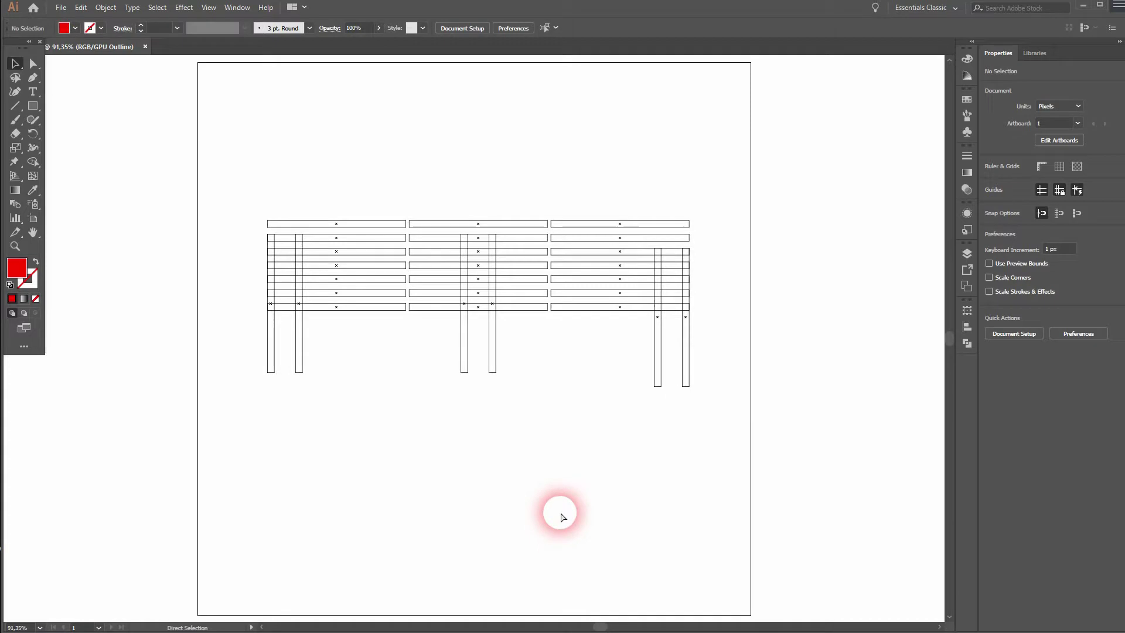
pyautogui.hotkey('ctrl', 'y')
pyautogui.press('v')
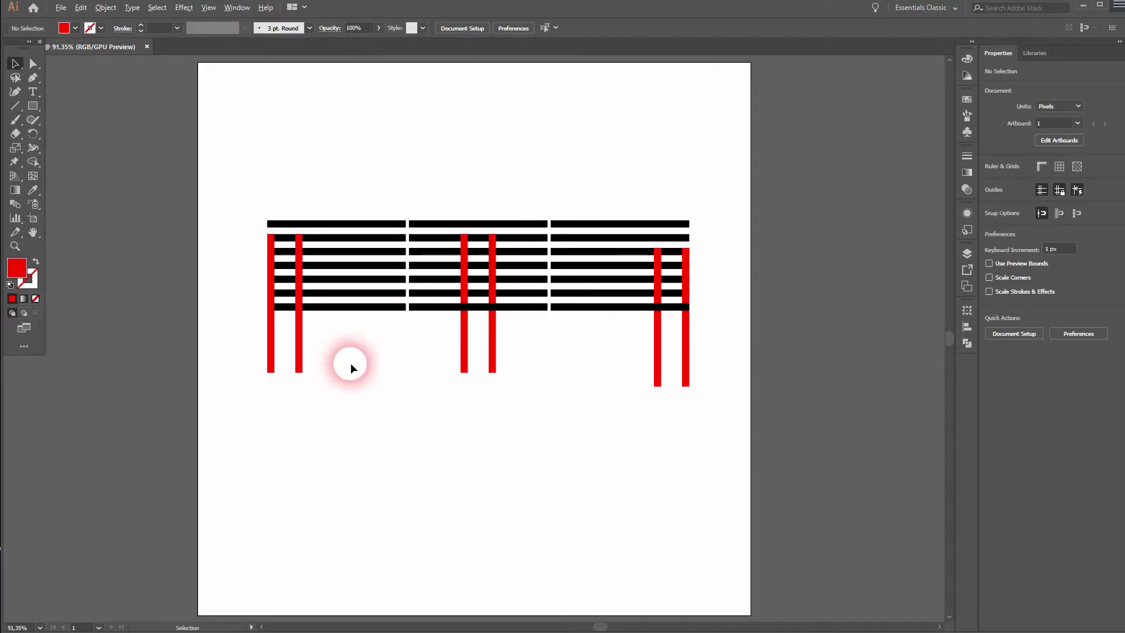
pyautogui.hotkey('ctrl', '1')
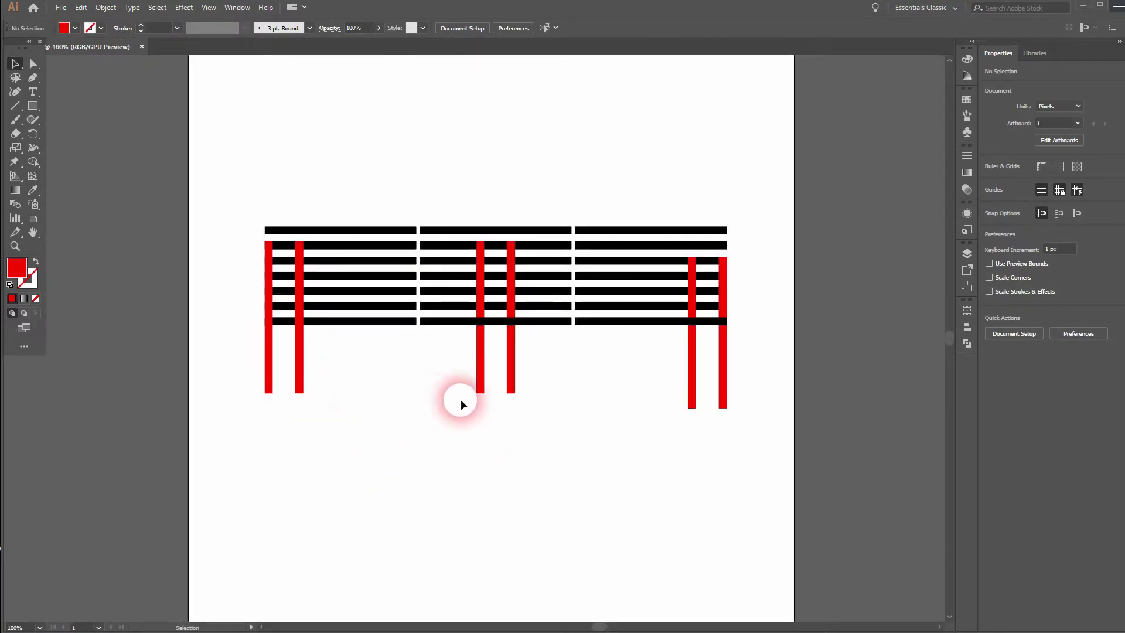
# - Select all the bars and use Shape Builder to delete the red ends projecting below the bottom row
pyautogui.moveTo(468, 400); pyautogui.dragTo(437, 421)
pyautogui.scroll(1, 390, 426)
pyautogui.moveTo(116, 484); pyautogui.dragTo(909, 95)
pyautogui.moveTo(36, 167); pyautogui.dragTo(77, 161)
pyautogui.moveTo(117, 366); pyautogui.dragTo(283, 359)
pyautogui.moveTo(371, 364)
pyautogui.mouseDown()
pyautogui.moveTo(678, 346)
pyautogui.moveTo(911, 349)
pyautogui.mouseUp()
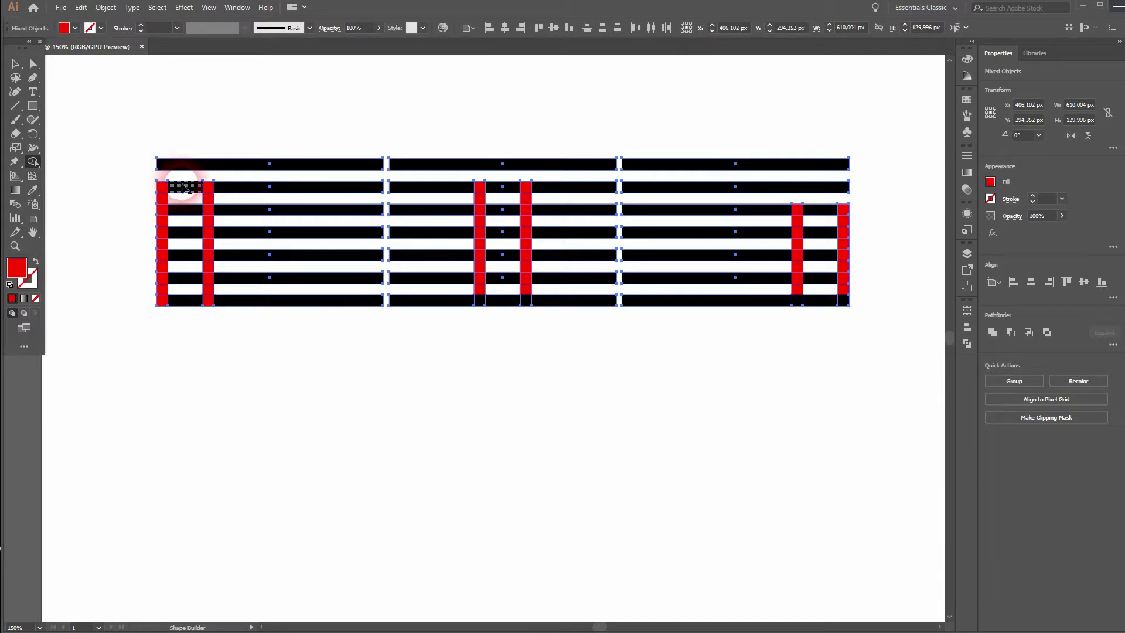
# - Remove rows two and three between the left red bars, and merge a U shape continuing into the second row
pyautogui.keyDown('alt'); pyautogui.click(182, 210); pyautogui.keyUp('alt')
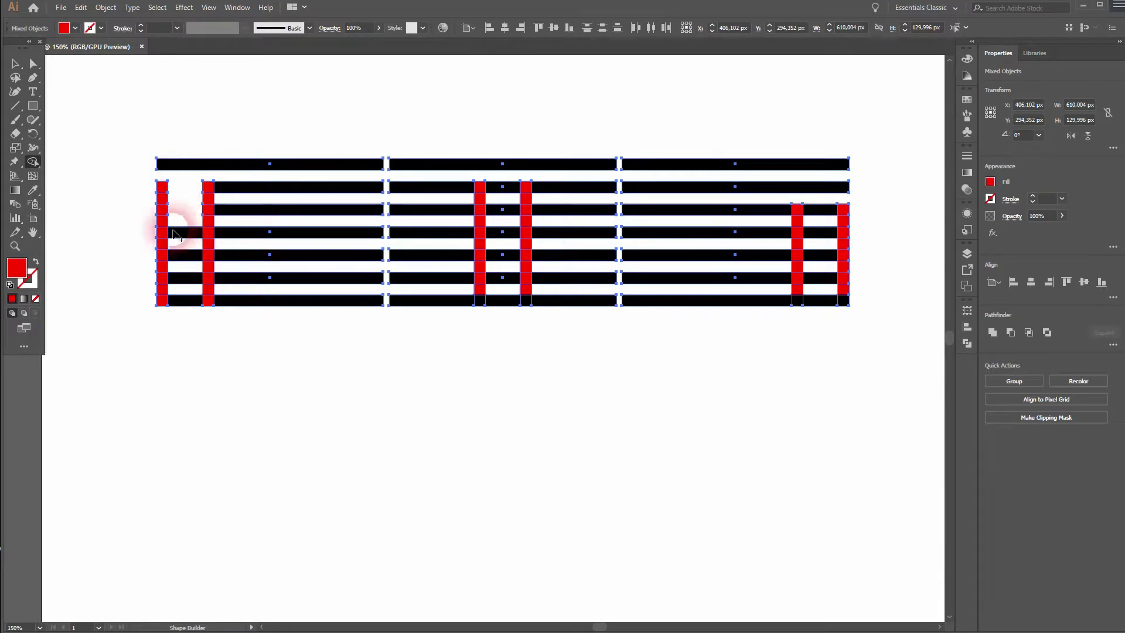
pyautogui.moveTo(163, 187)
pyautogui.mouseDown()
pyautogui.moveTo(156, 212)
pyautogui.moveTo(182, 235)
pyautogui.mouseUp()
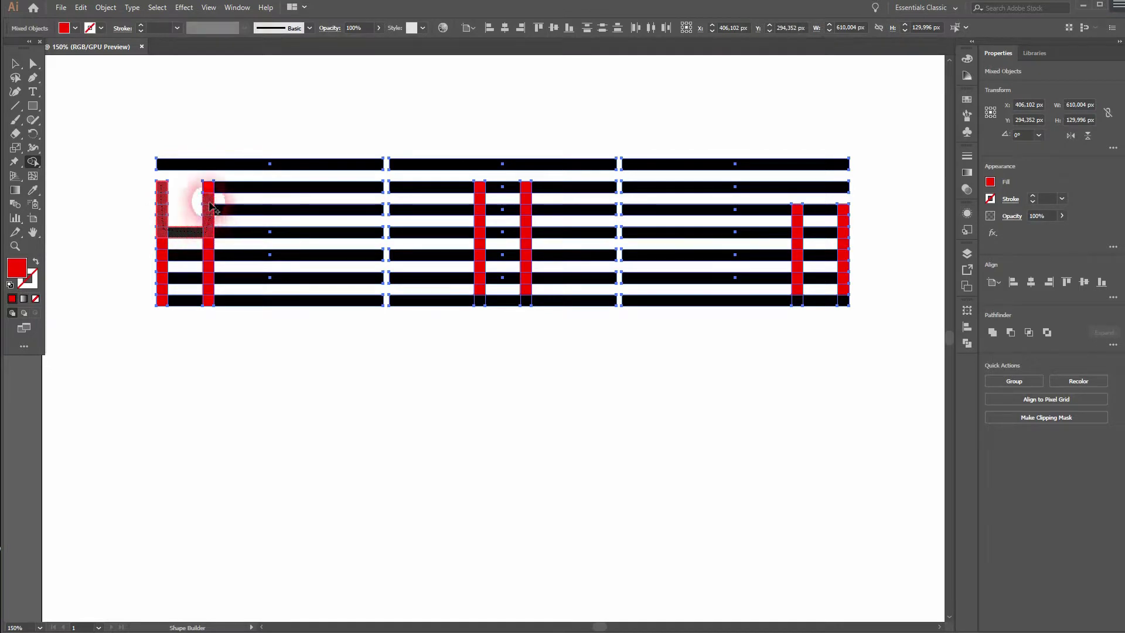
pyautogui.moveTo(211, 189); pyautogui.dragTo(221, 182)
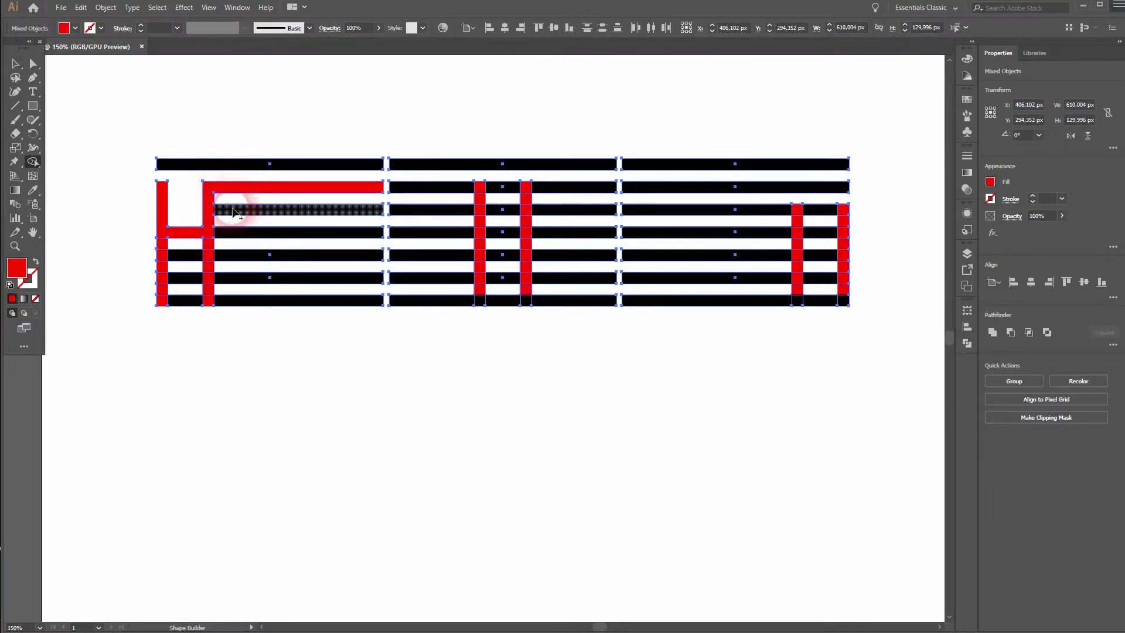
pyautogui.click(76, 28)
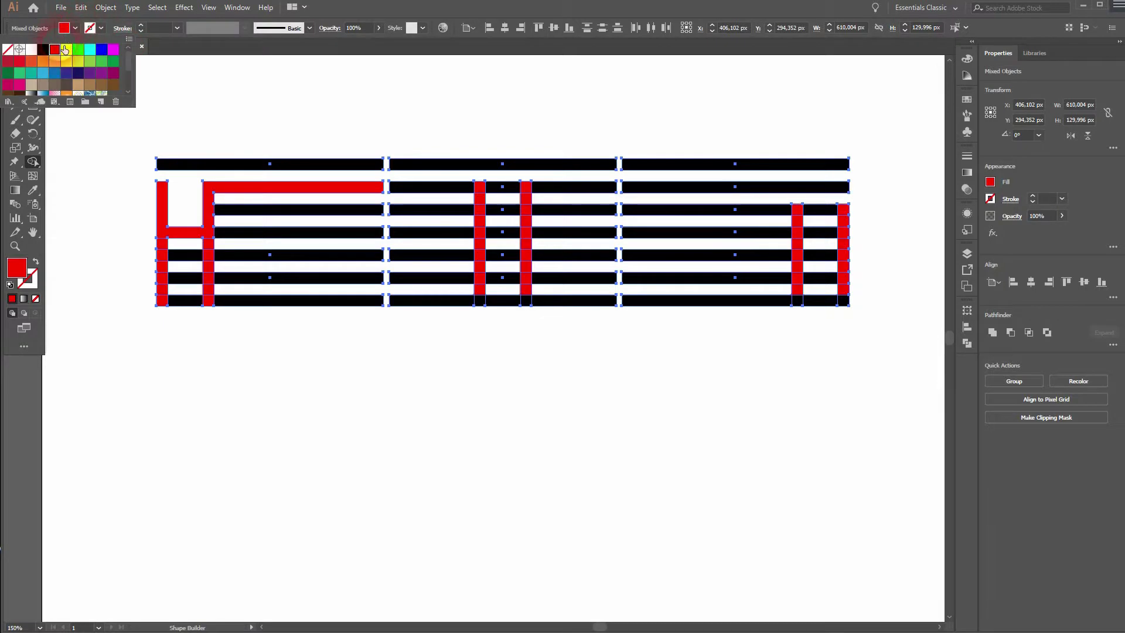
pyautogui.click(328, 189)
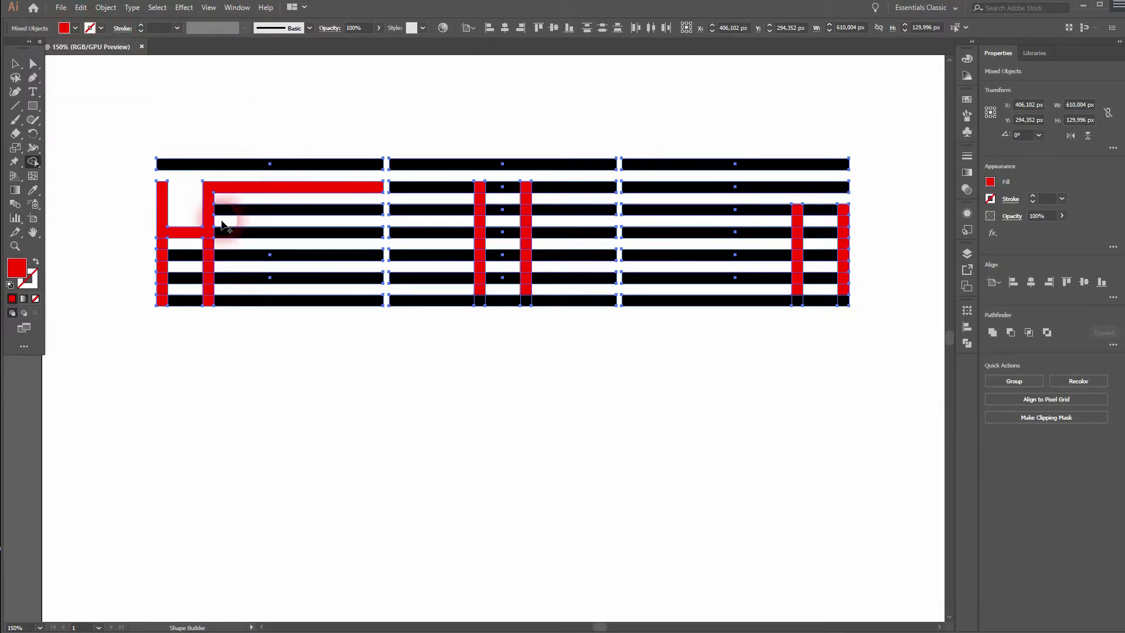
# - Delete the red connecting pieces between the lower rows beneath the U in the left column
pyautogui.keyDown('alt'); pyautogui.click(163, 242); pyautogui.keyUp('alt')
pyautogui.keyDown('alt'); pyautogui.click(208, 242); pyautogui.keyUp('alt')
pyautogui.keyDown('alt'); pyautogui.click(161, 265); pyautogui.keyUp('alt')
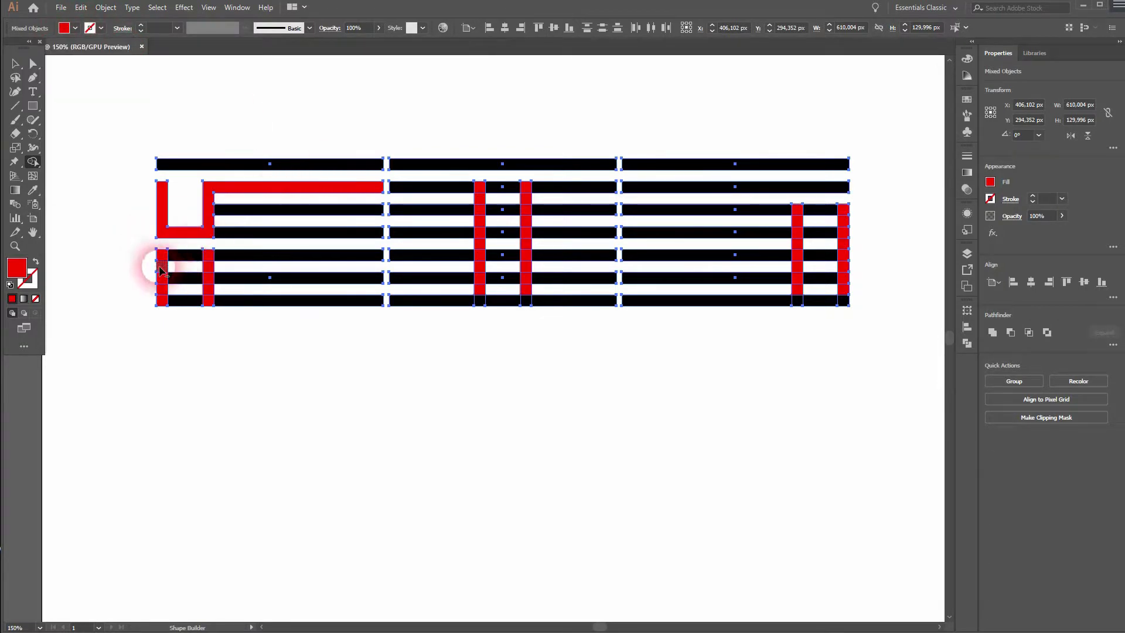
pyautogui.keyDown('alt'); pyautogui.click(209, 267); pyautogui.keyUp('alt')
pyautogui.keyDown('alt'); pyautogui.click(162, 289); pyautogui.keyUp('alt')
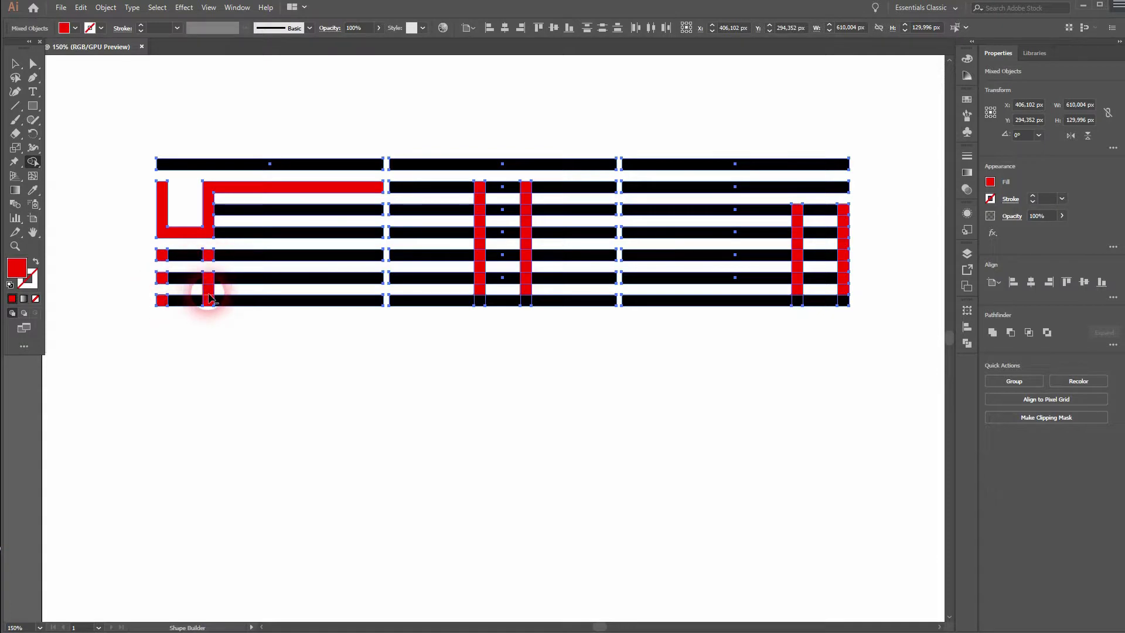
pyautogui.keyDown('alt'); pyautogui.click(211, 291); pyautogui.keyUp('alt')
# - Merge each of the left column's bottom three rows into a solid red bar and delete the black leftovers beside the U
pyautogui.moveTo(163, 301)
pyautogui.mouseDown()
pyautogui.moveTo(221, 303)
pyautogui.moveTo(172, 281)
pyautogui.moveTo(220, 281)
pyautogui.mouseUp()
pyautogui.moveTo(159, 256); pyautogui.dragTo(228, 263)
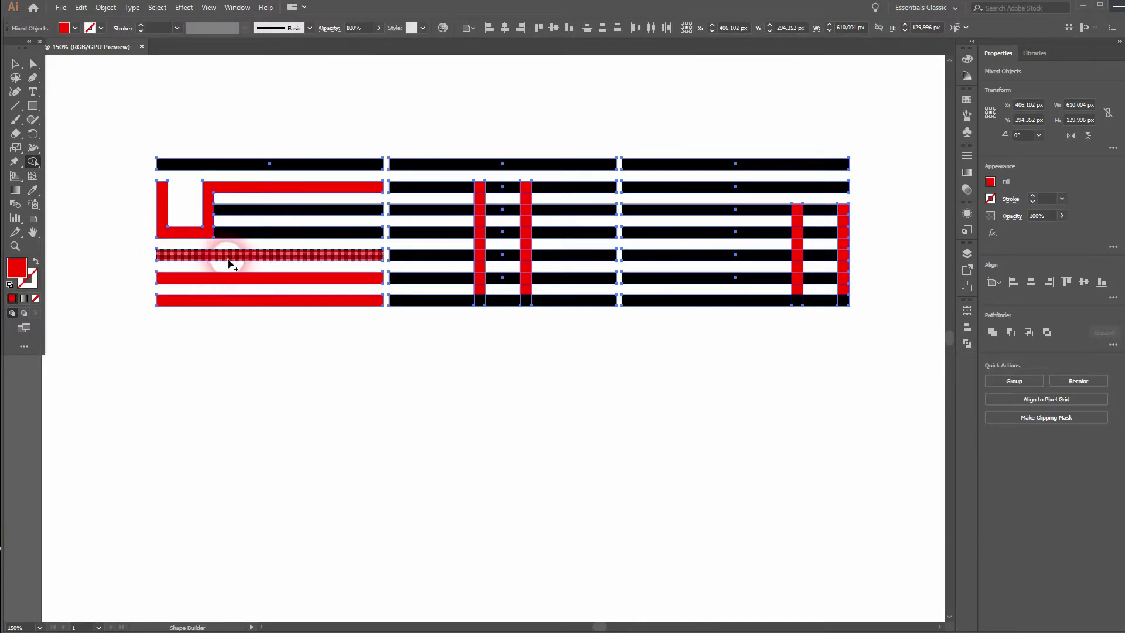
pyautogui.keyDown('alt'); pyautogui.click(263, 232); pyautogui.keyUp('alt')
pyautogui.keyDown('alt'); pyautogui.click(258, 210); pyautogui.keyUp('alt')
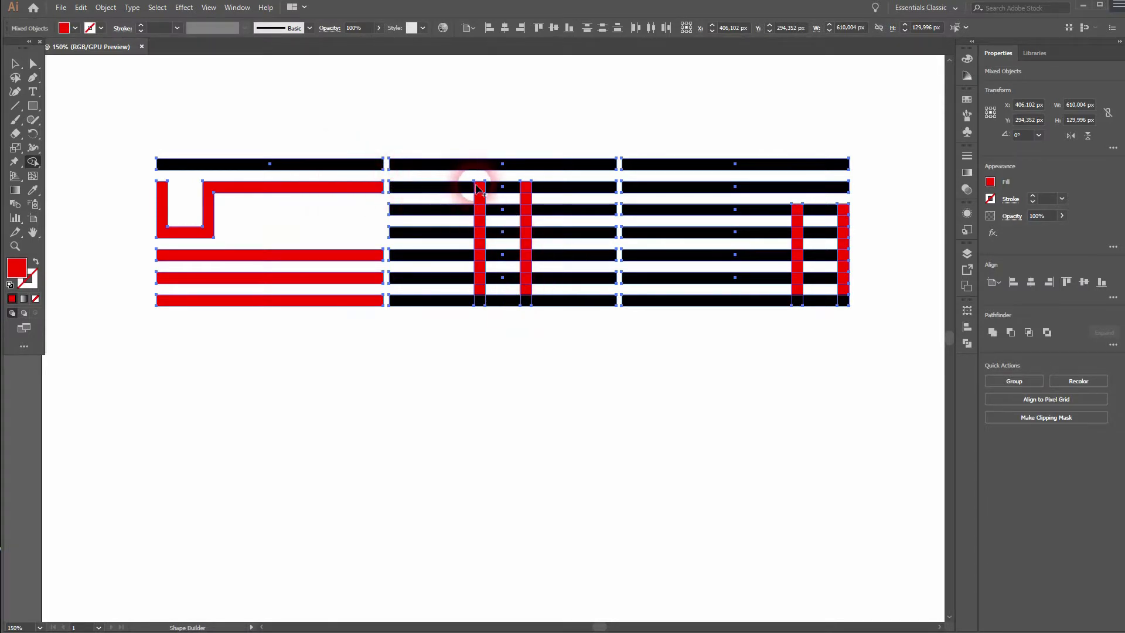
# - Merge the middle column's second row into a separate red bar and form an S shape across rows three to five
pyautogui.moveTo(480, 202)
pyautogui.mouseDown()
pyautogui.moveTo(526, 200)
pyautogui.moveTo(468, 190)
pyautogui.moveTo(538, 194)
pyautogui.mouseUp()
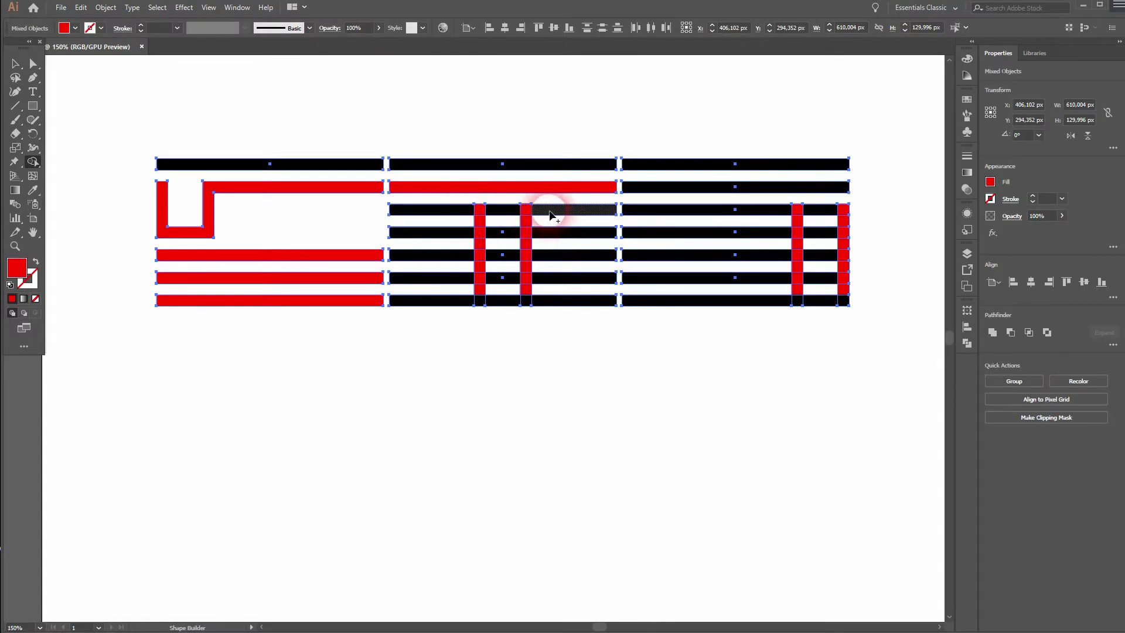
pyautogui.moveTo(483, 214); pyautogui.dragTo(484, 226)
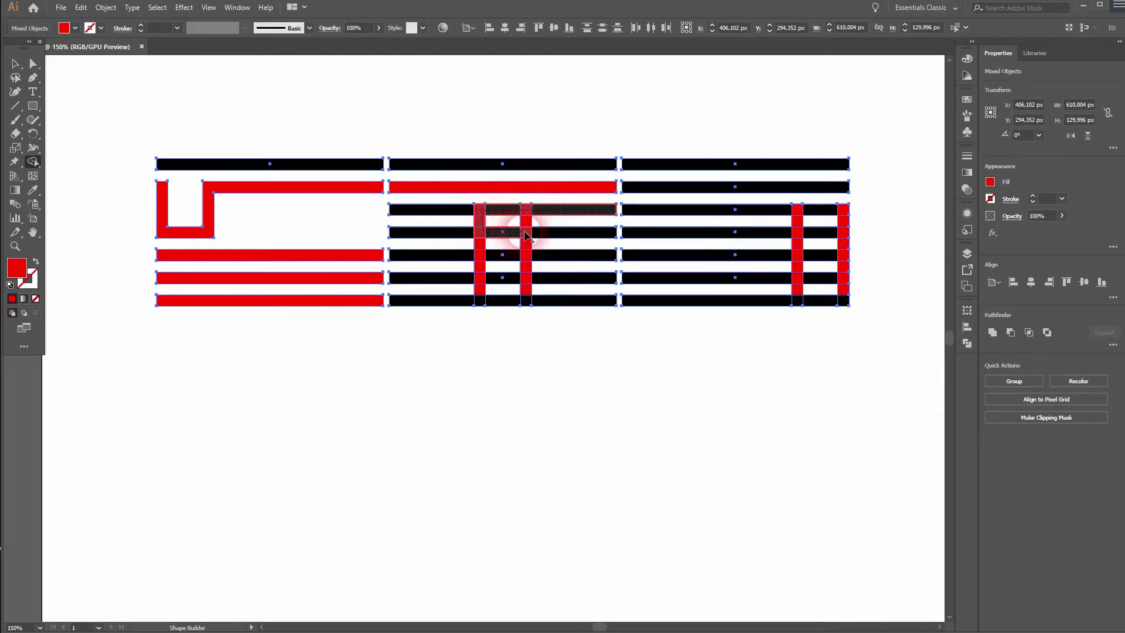
pyautogui.moveTo(497, 255); pyautogui.dragTo(466, 255)
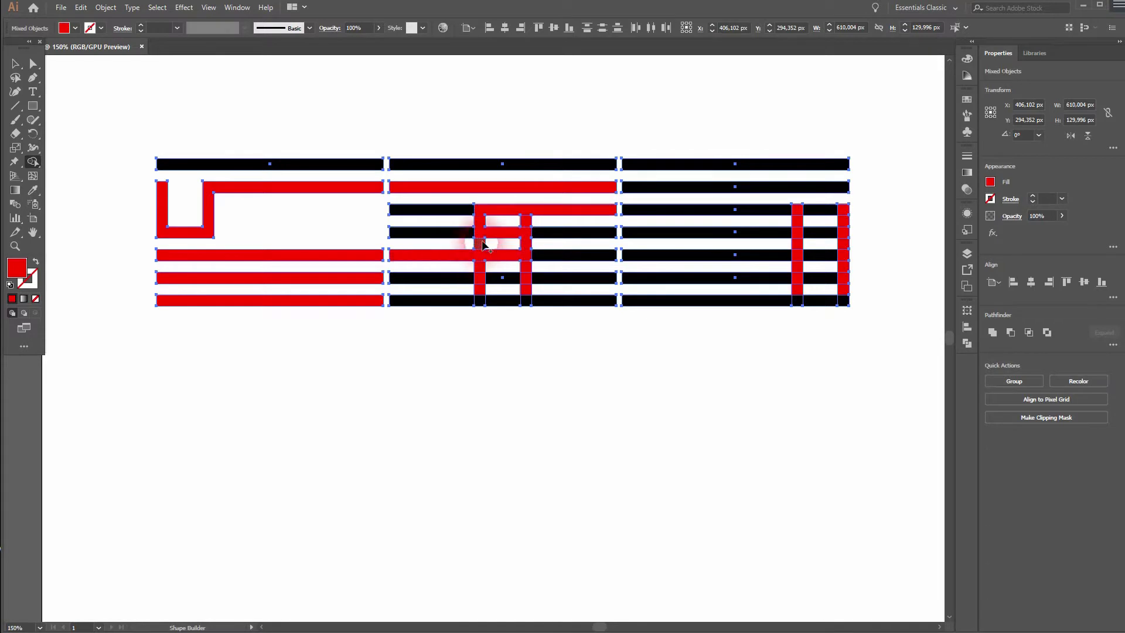
# - Delete the extra red connector and the black leftovers on both sides of the S in the middle column
pyautogui.keyDown('alt'); pyautogui.click(525, 221); pyautogui.keyUp('alt')
pyautogui.keyDown('alt'); pyautogui.click(447, 232); pyautogui.keyUp('alt')
pyautogui.keyDown('alt'); pyautogui.click(449, 212); pyautogui.keyUp('alt')
pyautogui.keyDown('alt'); pyautogui.click(577, 233); pyautogui.keyUp('alt')
pyautogui.keyDown('alt'); pyautogui.click(574, 255); pyautogui.keyUp('alt')
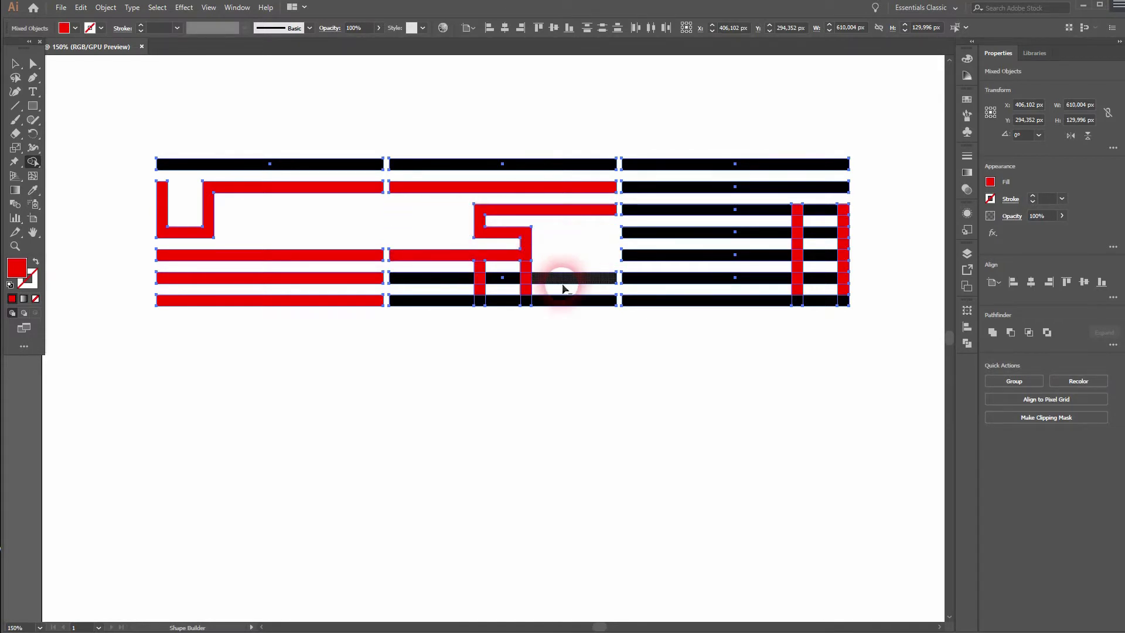
# - Remove the red connectors below the S, merge rows six and seven into red bars, and turn the middle column's top bar red
pyautogui.keyDown('alt'); pyautogui.click(479, 267); pyautogui.keyUp('alt')
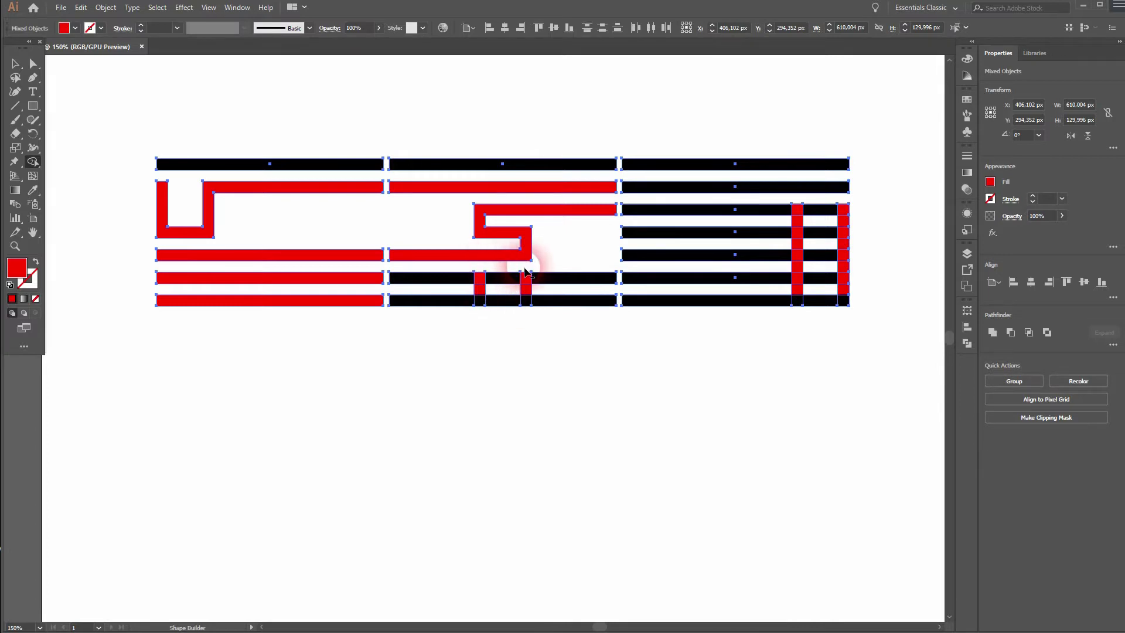
pyautogui.moveTo(466, 279); pyautogui.dragTo(548, 278)
pyautogui.keyDown('alt'); pyautogui.click(528, 290); pyautogui.keyUp('alt')
pyautogui.keyDown('alt'); pyautogui.click(480, 290); pyautogui.keyUp('alt')
pyautogui.moveTo(469, 301); pyautogui.dragTo(548, 301)
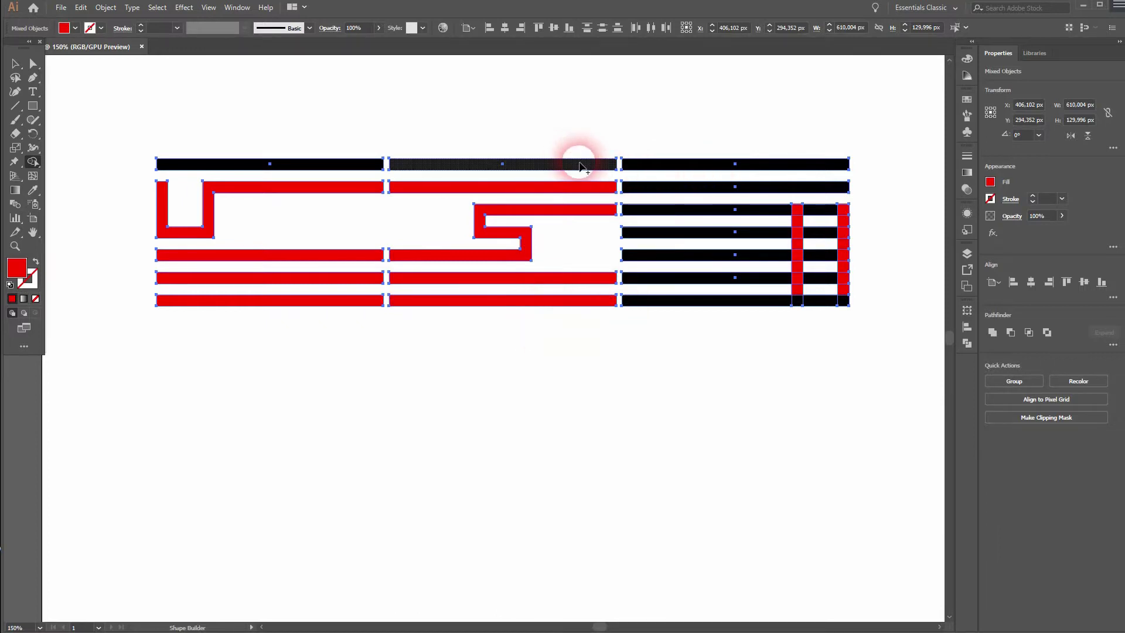
pyautogui.click(580, 165)
# - Separate the right column's third row from the red bars below, and make its top three rows solid red
pyautogui.moveTo(733, 225); pyautogui.dragTo(606, 262)
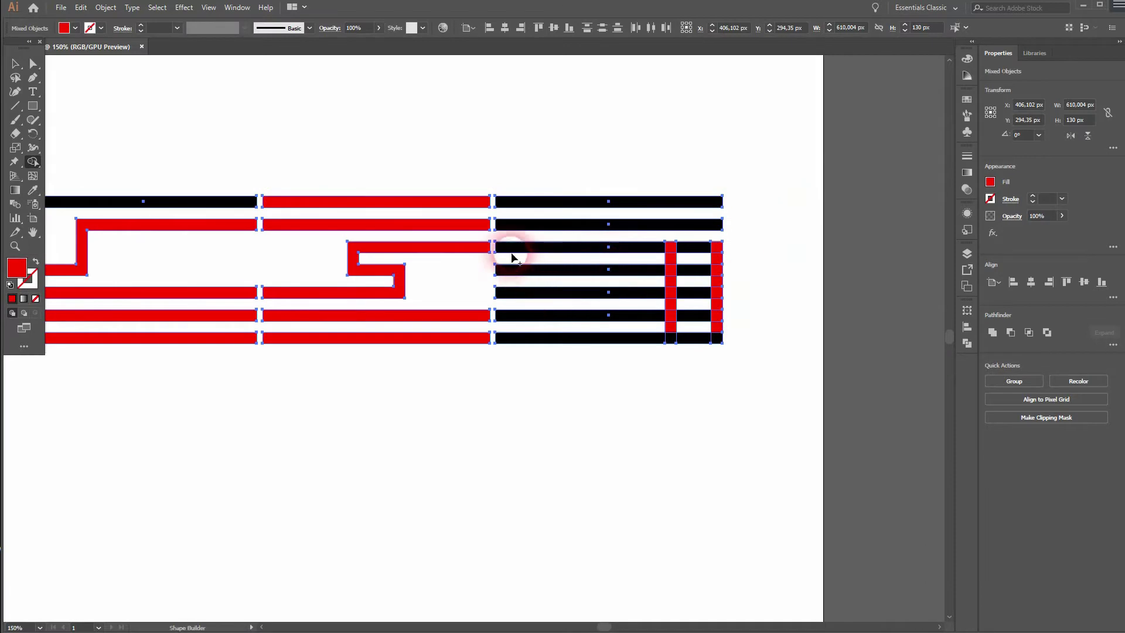
pyautogui.keyDown('alt'); pyautogui.click(670, 259); pyautogui.keyUp('alt')
pyautogui.keyDown('alt'); pyautogui.click(714, 261); pyautogui.keyUp('alt')
pyautogui.moveTo(656, 247); pyautogui.dragTo(717, 247)
pyautogui.click(699, 225)
pyautogui.click(692, 202)
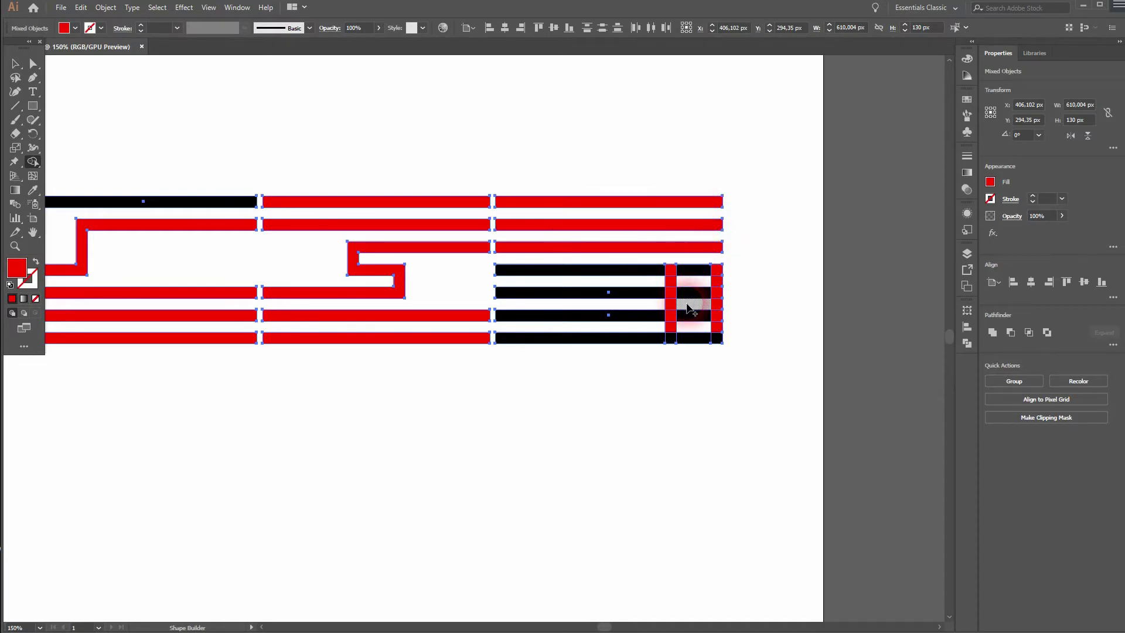
# - Form an A shape from the right column's red bars, opening its base and joining its left leg to the sixth row
pyautogui.moveTo(671, 270); pyautogui.dragTo(721, 265)
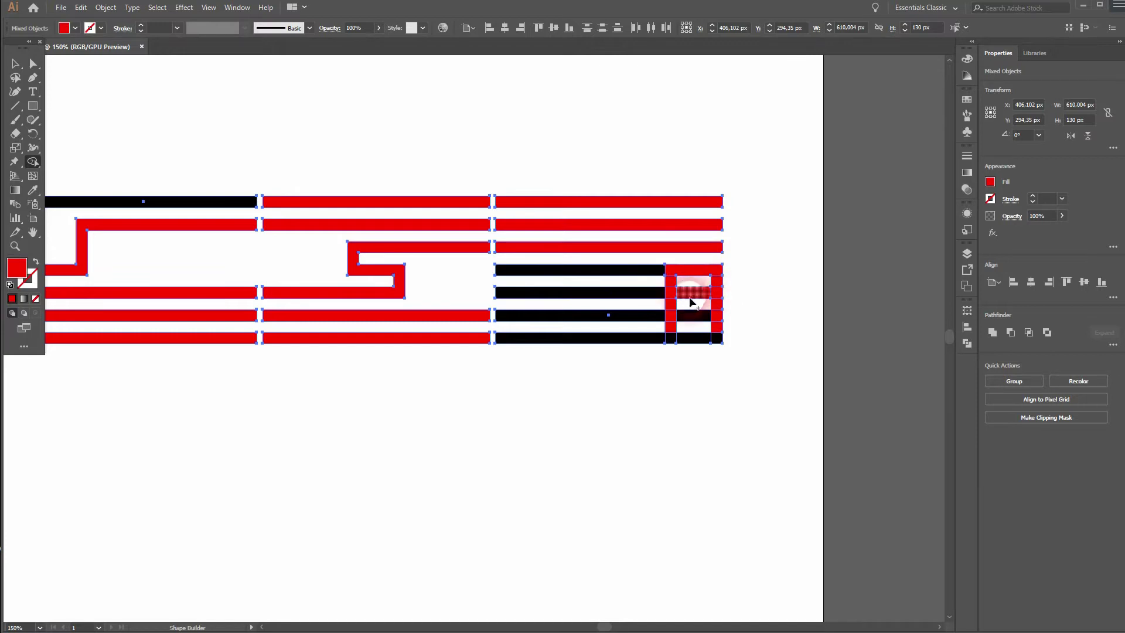
pyautogui.moveTo(677, 280)
pyautogui.mouseDown()
pyautogui.moveTo(715, 293)
pyautogui.moveTo(714, 277)
pyautogui.moveTo(718, 318)
pyautogui.mouseUp()
pyautogui.keyDown('alt'); pyautogui.click(693, 317); pyautogui.keyUp('alt')
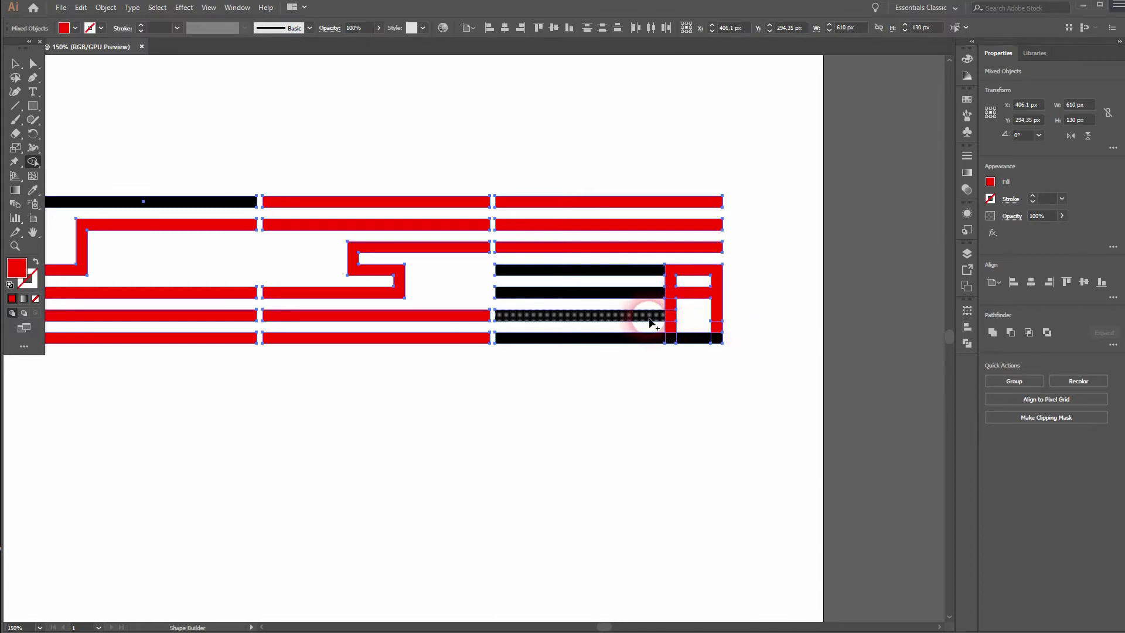
pyautogui.click(671, 316)
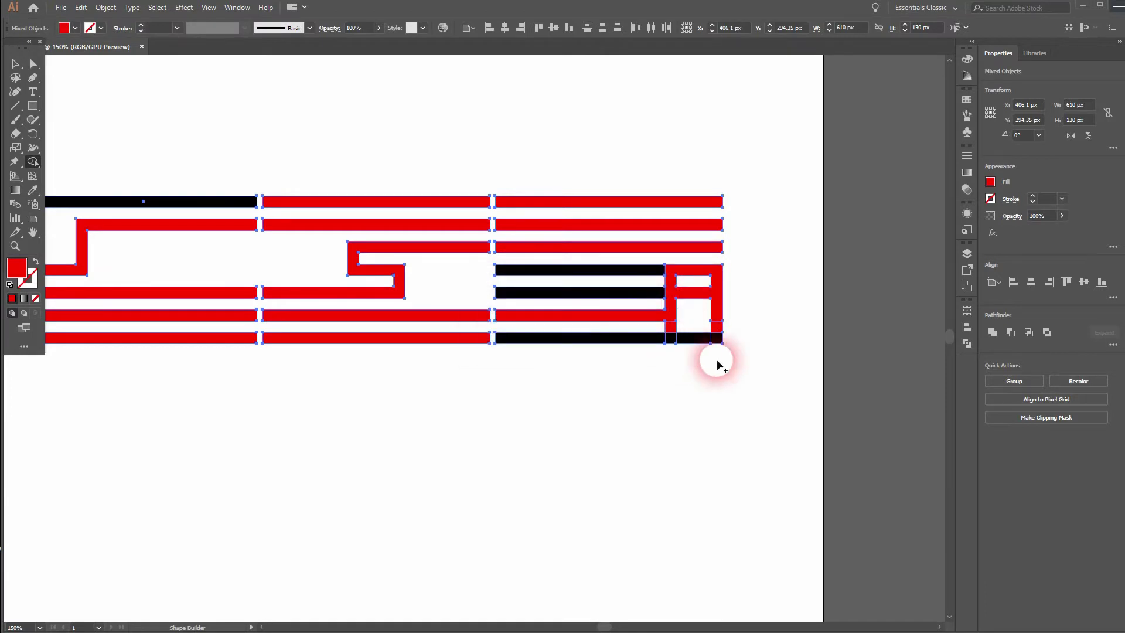
# - Remove the connectors below the A, merge the bottom row into a red bar, and delete the black leftovers beside the letter
pyautogui.keyDown('alt'); pyautogui.click(670, 326); pyautogui.keyUp('alt')
pyautogui.keyDown('alt'); pyautogui.click(718, 327); pyautogui.keyUp('alt')
pyautogui.moveTo(655, 340); pyautogui.dragTo(719, 340)
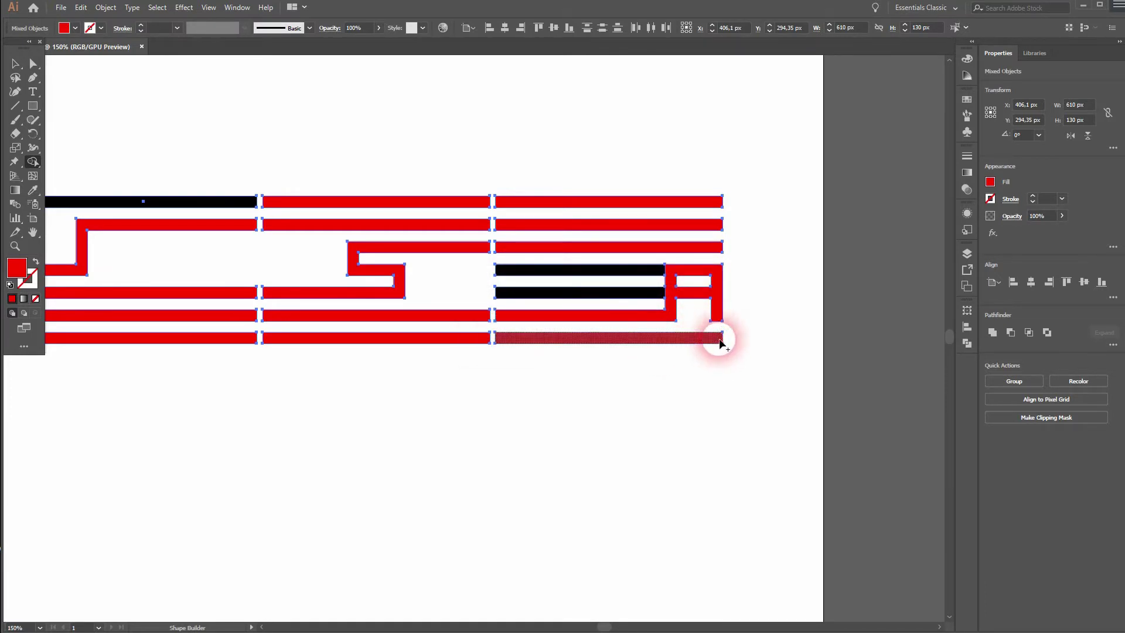
pyautogui.keyDown('alt'); pyautogui.click(636, 292); pyautogui.keyUp('alt')
pyautogui.keyDown('alt'); pyautogui.click(635, 271); pyautogui.keyUp('alt')
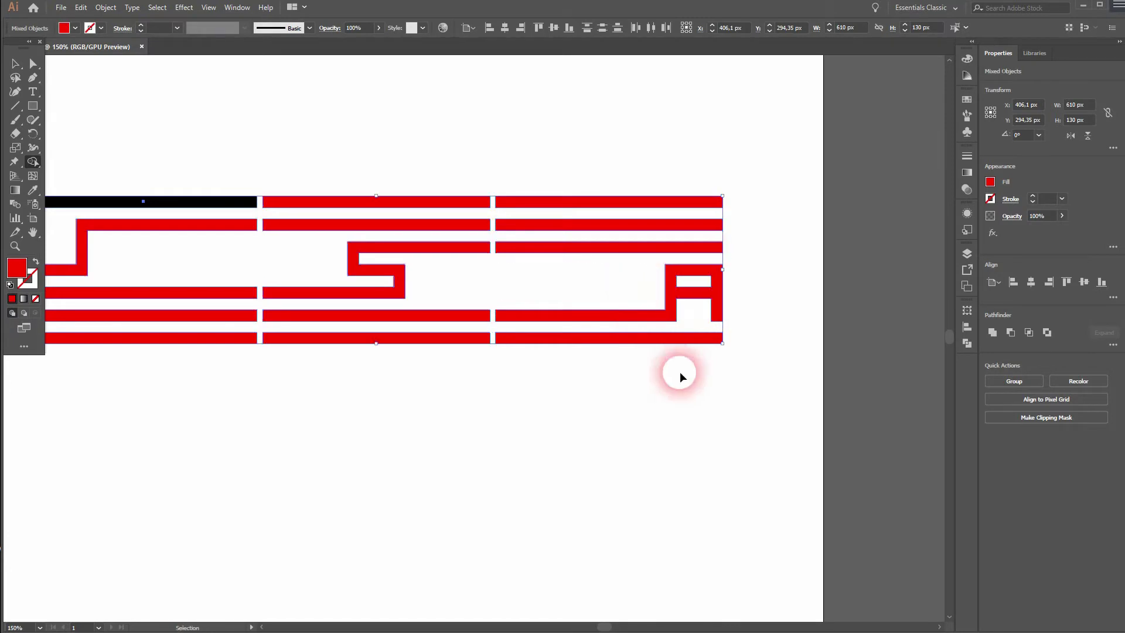
# - Turn the left column's top bar red with Shape Builder and deselect the artwork
pyautogui.hotkey('ctrl', '0')
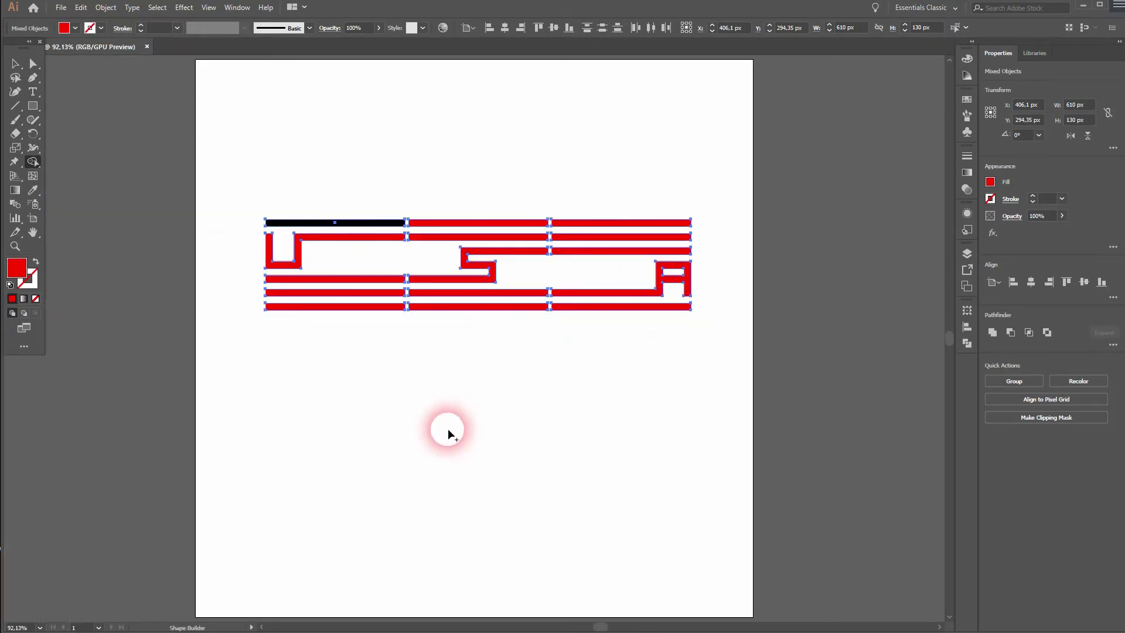
pyautogui.click(377, 224)
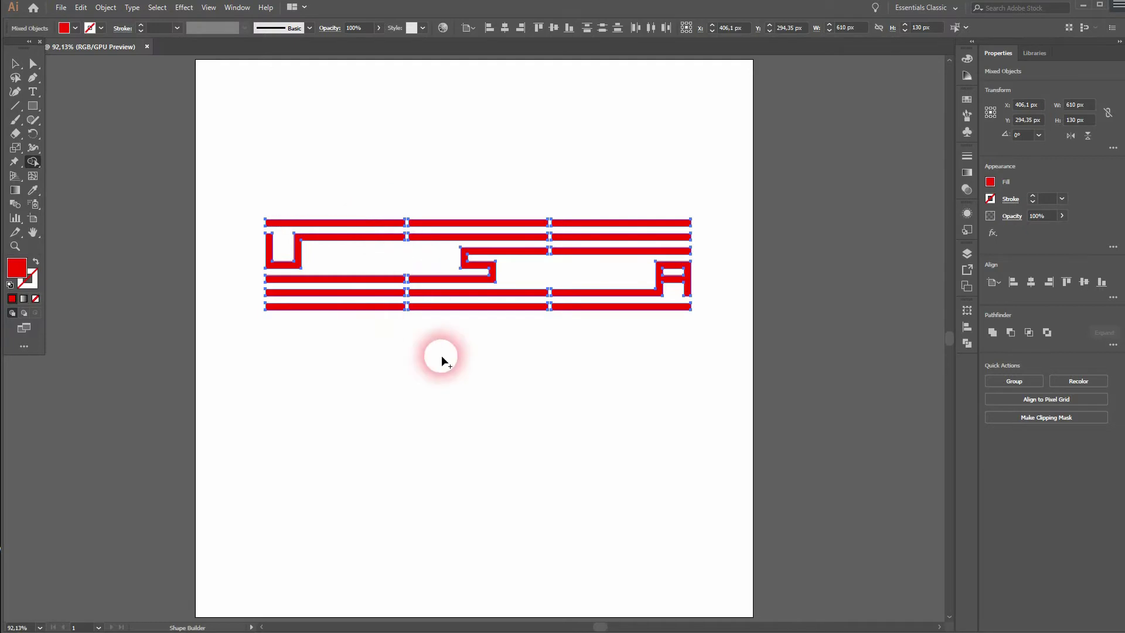
pyautogui.press('v')
pyautogui.click(539, 361)
# - Recolor the left column's top bar and the U shape below it blue, and deselect the artwork
pyautogui.moveTo(279, 202); pyautogui.dragTo(327, 253)
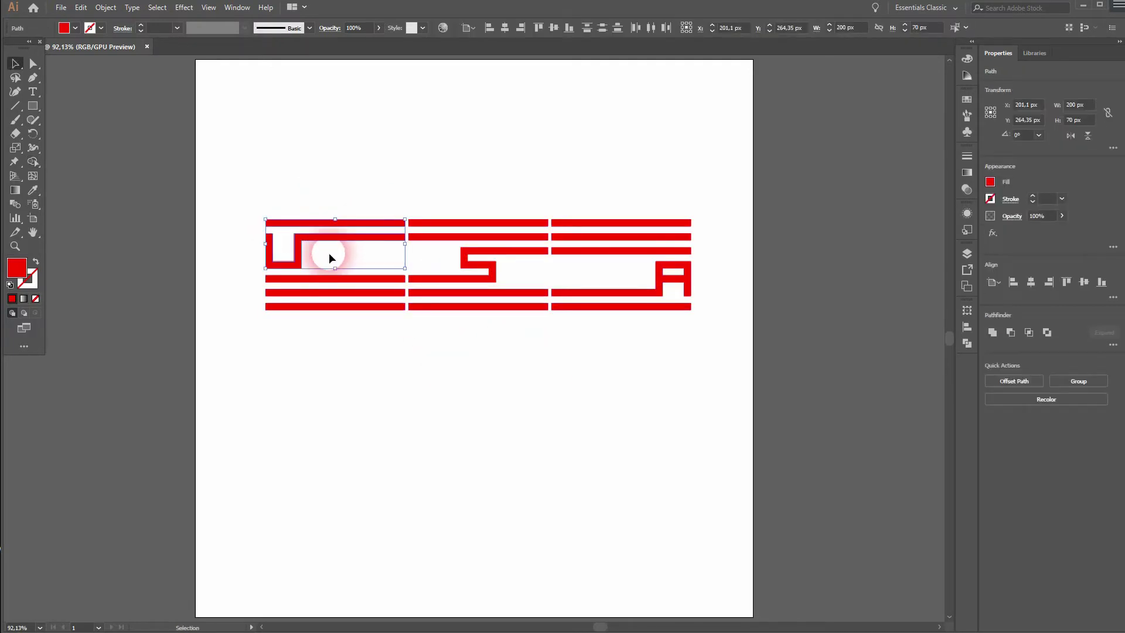
pyautogui.click(79, 29)
pyautogui.click(63, 75)
pyautogui.click(497, 437)
pyautogui.click(478, 339)
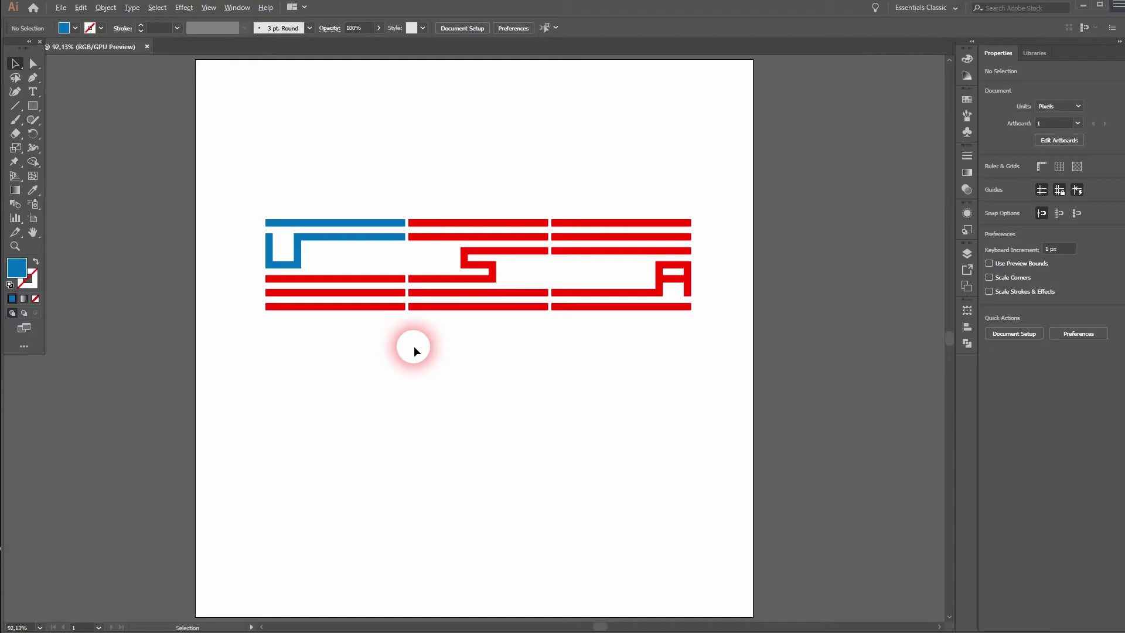
# - Narrow the whole artwork horizontally around its center to about 358 px wide, keeping its height
pyautogui.moveTo(342, 356); pyautogui.dragTo(689, 145)
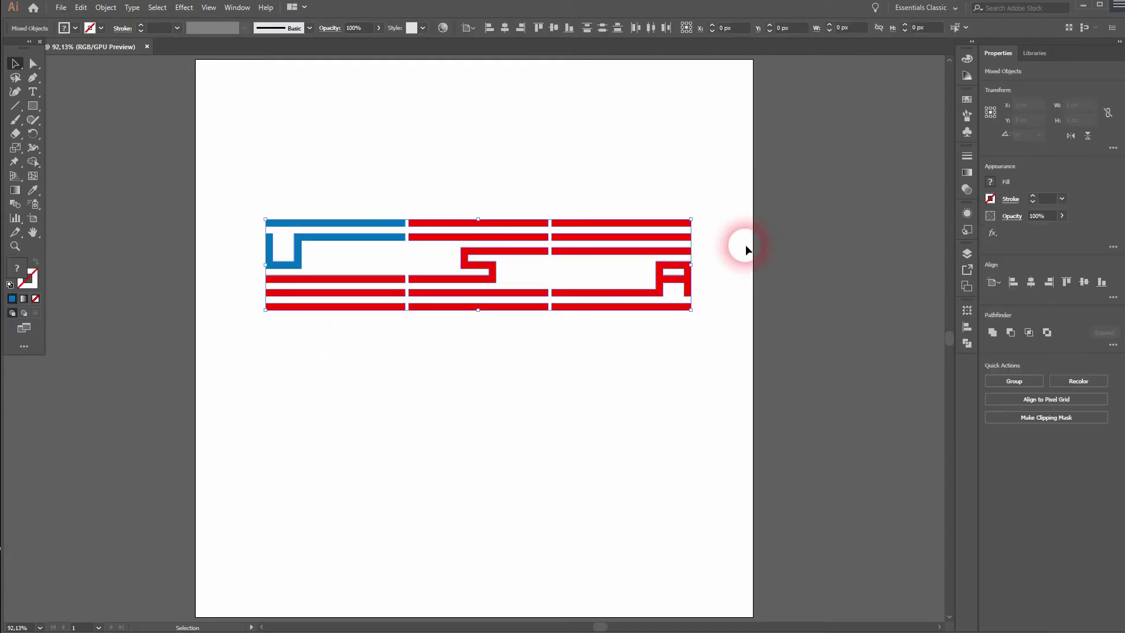
pyautogui.moveTo(693, 265); pyautogui.dragTo(606, 269)
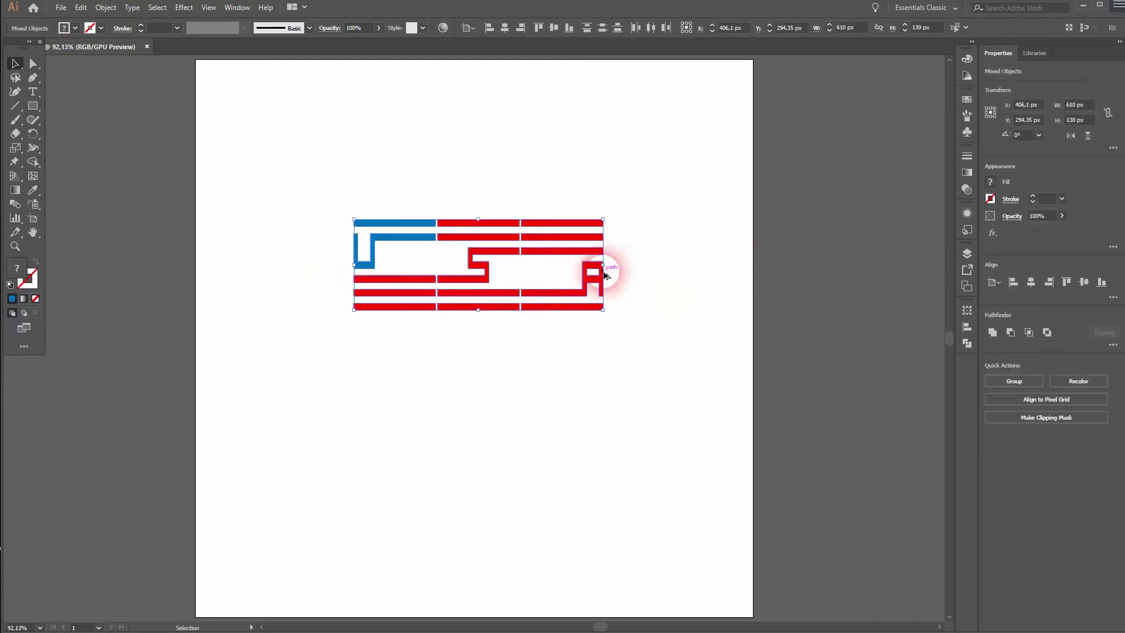
pyautogui.click(478, 333)
# - Stretch the red bars of the lower three rows sideways to close the gaps between the columns
pyautogui.scroll(2, 445, 258)
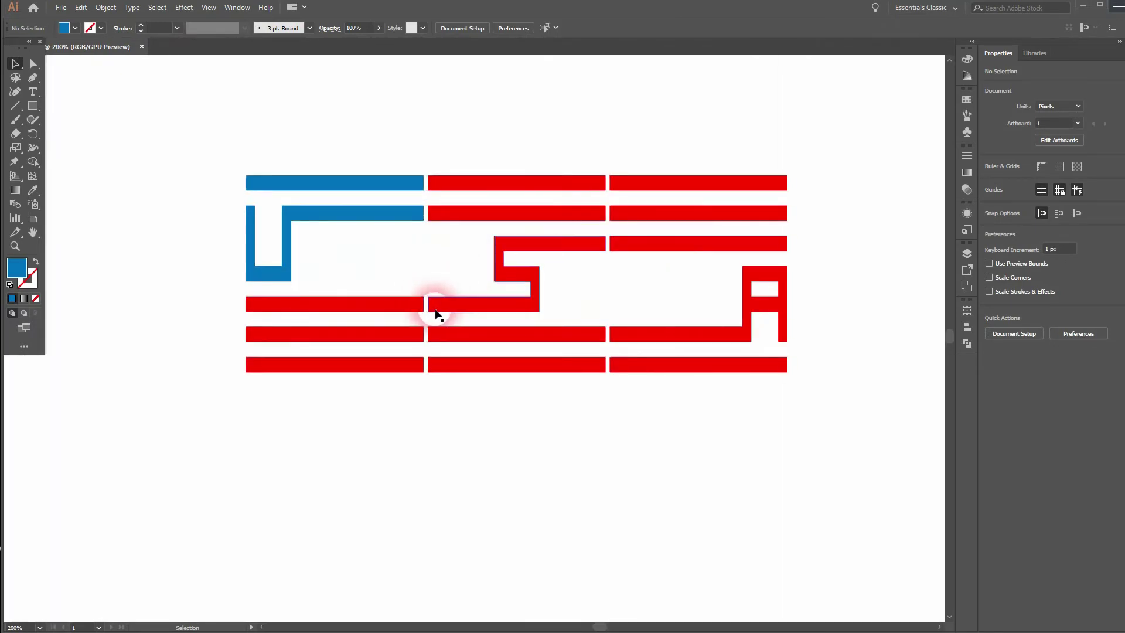
pyautogui.click(413, 308)
pyautogui.scroll(2, 424, 306)
pyautogui.moveTo(431, 307); pyautogui.dragTo(464, 312)
pyautogui.click(417, 367)
pyautogui.moveTo(428, 369); pyautogui.dragTo(475, 367)
pyautogui.click(420, 431)
pyautogui.moveTo(432, 431); pyautogui.dragTo(854, 428)
pyautogui.click(787, 371)
pyautogui.moveTo(792, 372); pyautogui.dragTo(841, 372)
# - Extend the right column's top three red bars to the left so they overlap the middle column's bars
pyautogui.moveTo(849, 319); pyautogui.dragTo(502, 325)
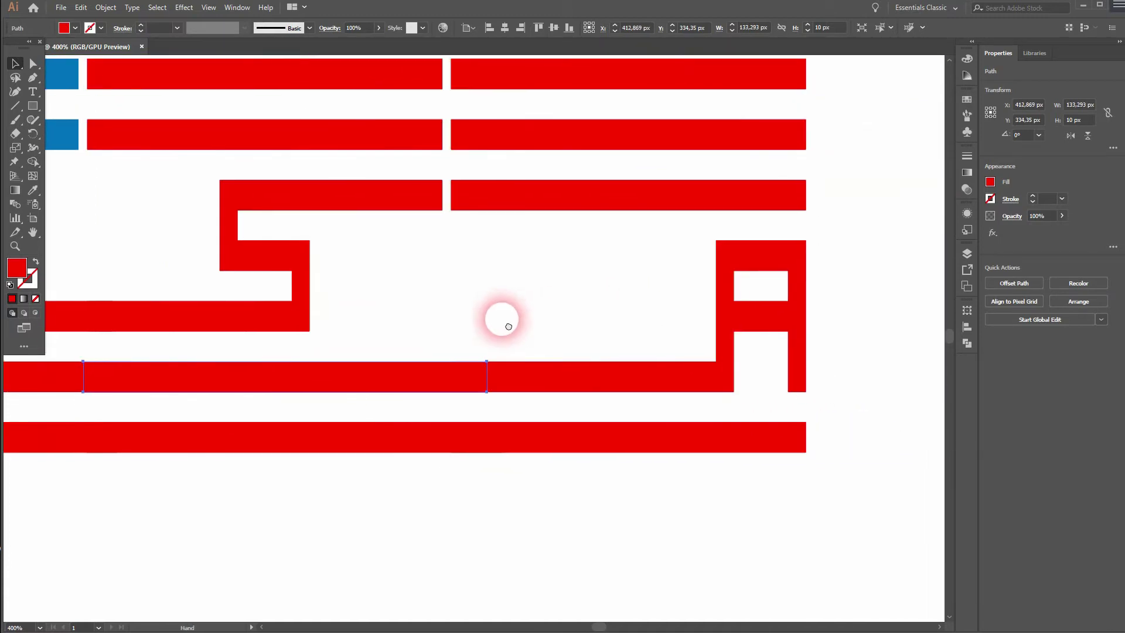
pyautogui.click(437, 195)
pyautogui.click(462, 186)
pyautogui.moveTo(450, 195); pyautogui.dragTo(429, 200)
pyautogui.click(457, 138)
pyautogui.moveTo(450, 134); pyautogui.dragTo(428, 323)
pyautogui.click(490, 321)
pyautogui.scroll(-2, 475, 431)
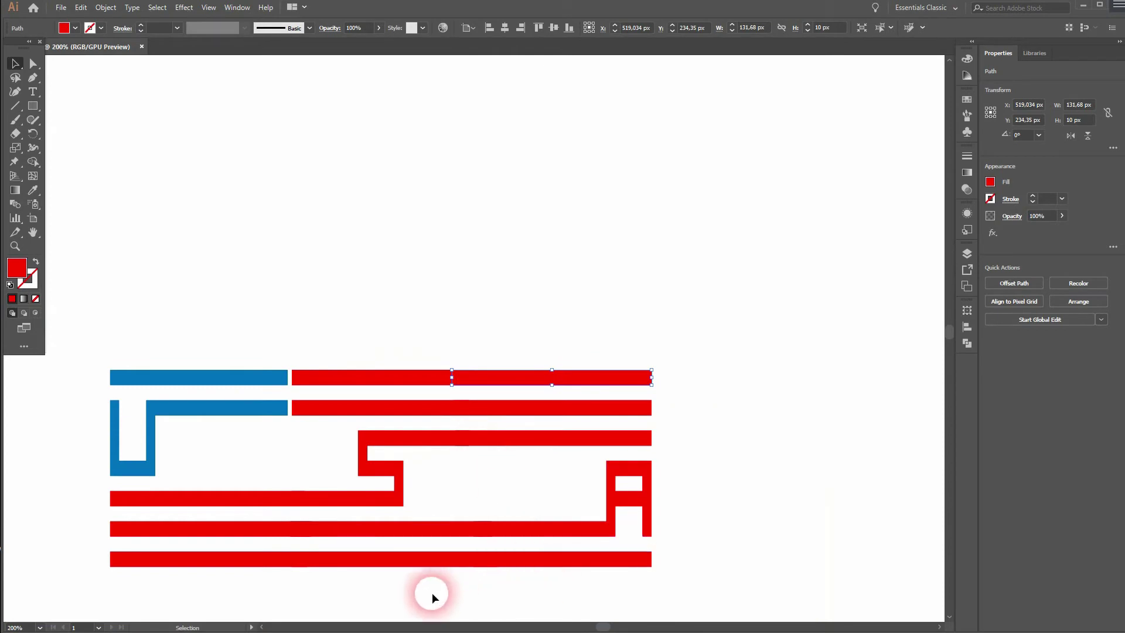
pyautogui.click(740, 375)
pyautogui.hotkey('ctrl', '0')
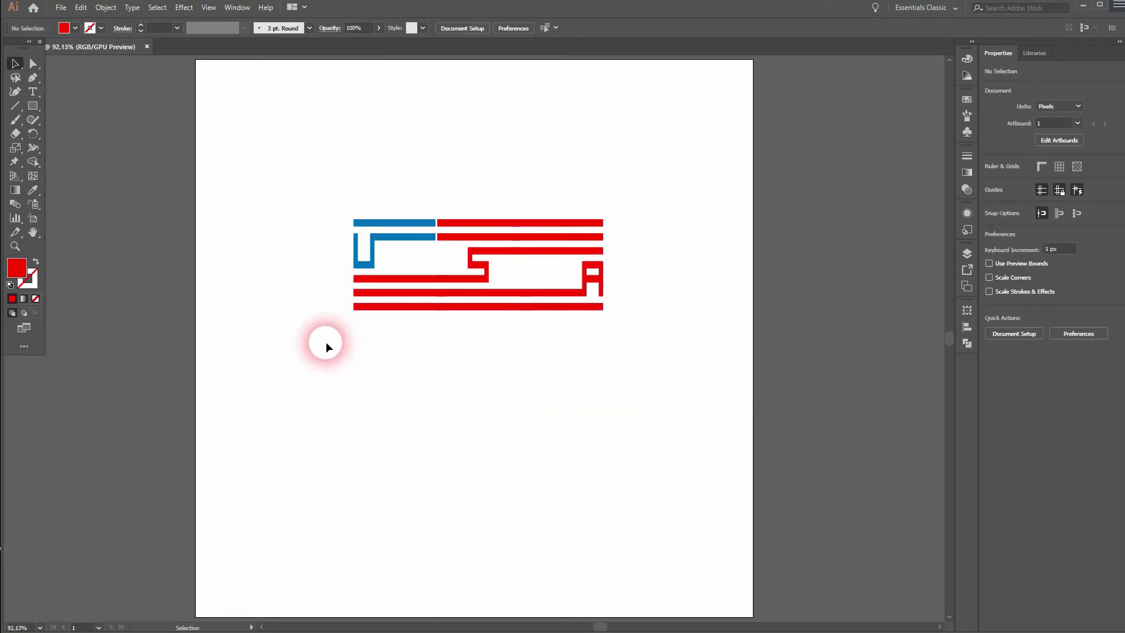
# - Round all corners of the top blue bar fully so both of its ends become semicircular
pyautogui.scroll(2, 381, 239)
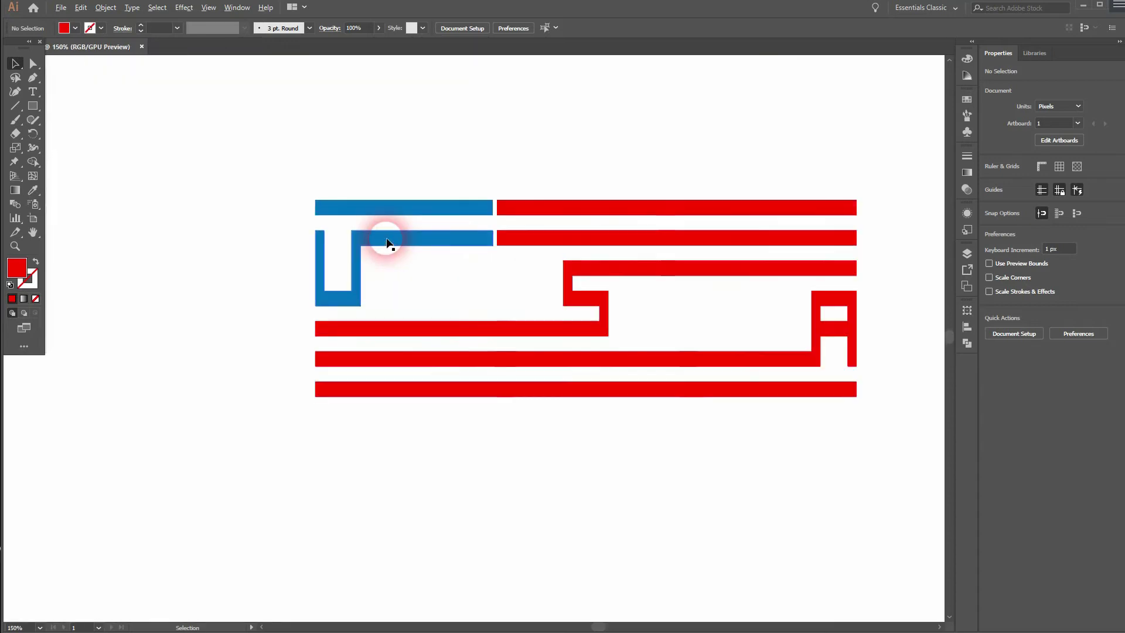
pyautogui.click(347, 212)
pyautogui.scroll(3, 321, 175)
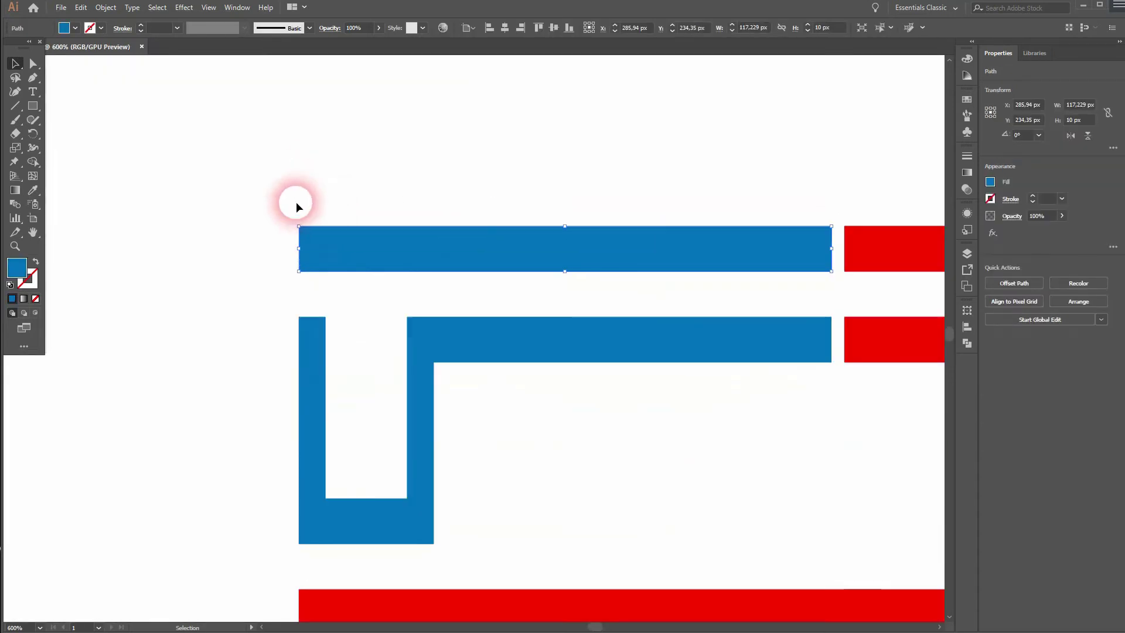
pyautogui.click(35, 64)
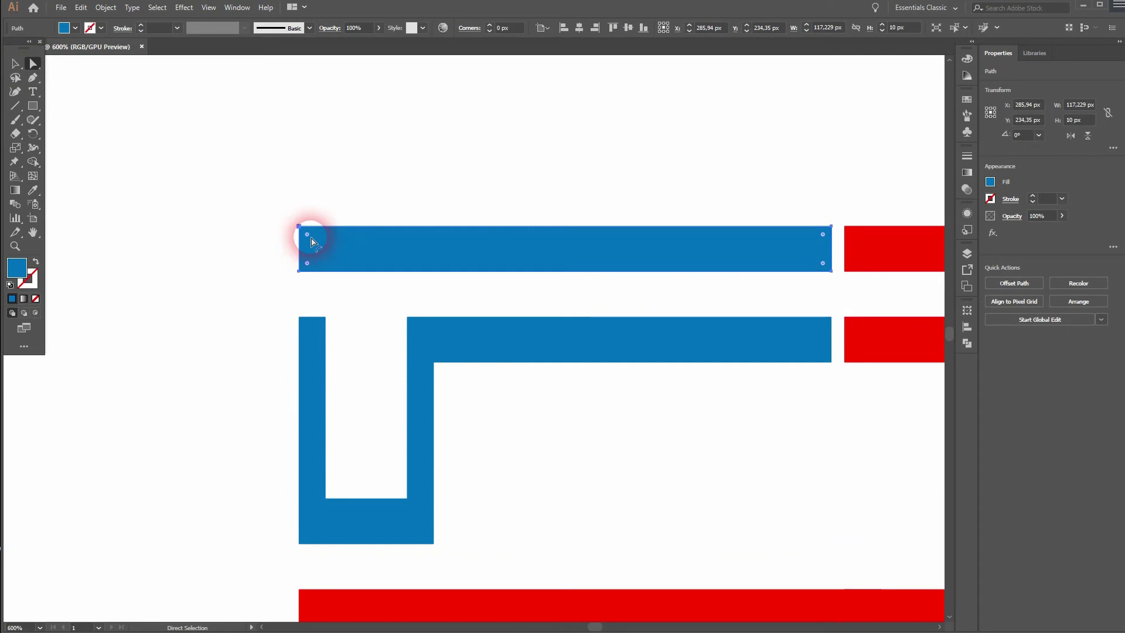
pyautogui.moveTo(311, 241); pyautogui.dragTo(509, 268)
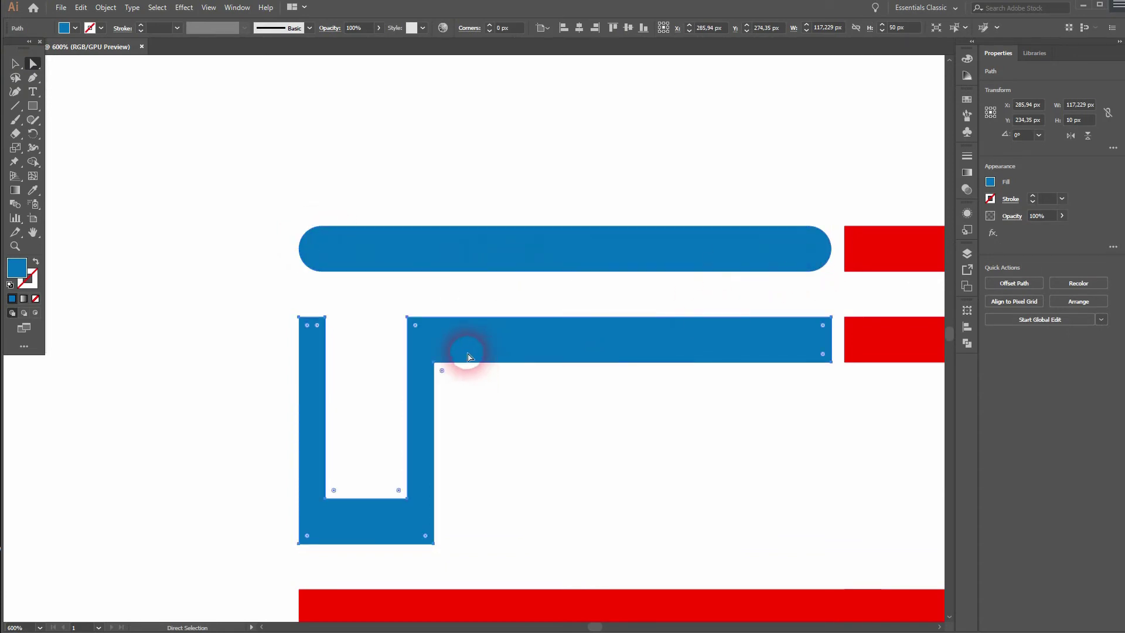
# - Round the right end of the blue U shape's bar with a 5 px corner radius
pyautogui.click(846, 412)
pyautogui.moveTo(826, 332); pyautogui.dragTo(826, 324)
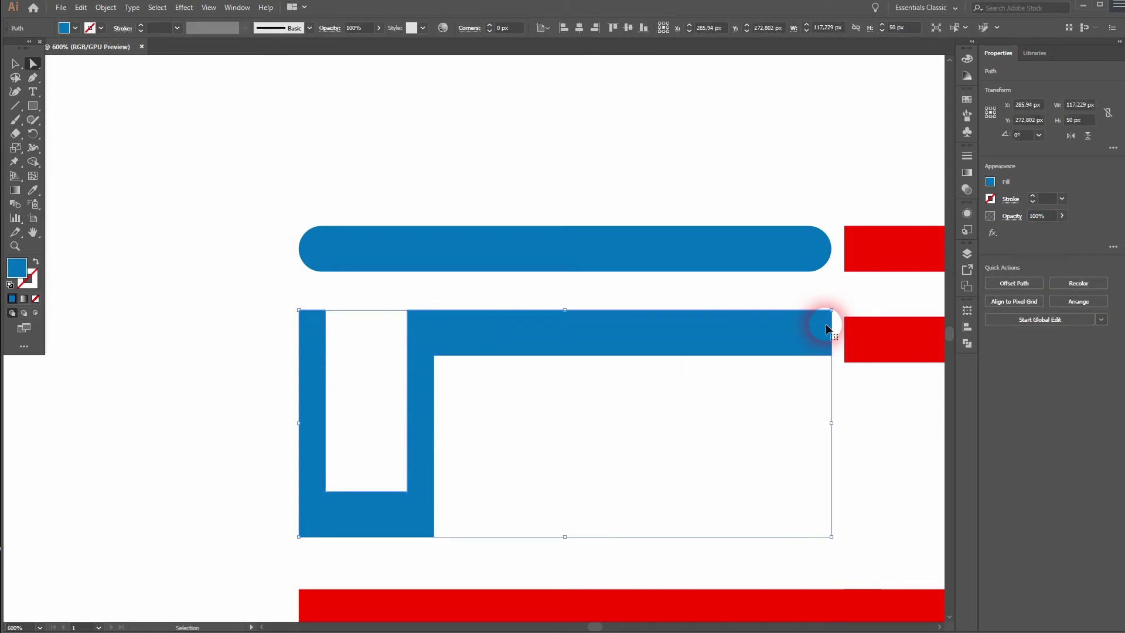
pyautogui.hotkey('ctrl', 'z')
pyautogui.click(831, 318)
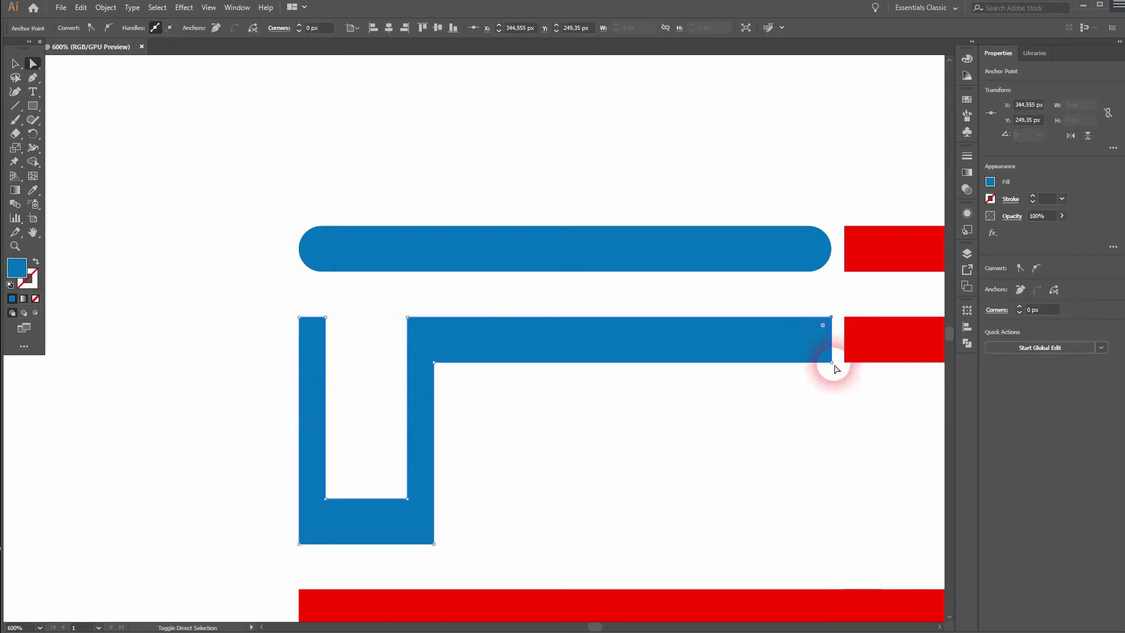
pyautogui.keyDown('shift'); pyautogui.click(832, 363); pyautogui.keyUp('shift')
pyautogui.moveTo(823, 326); pyautogui.dragTo(739, 378)
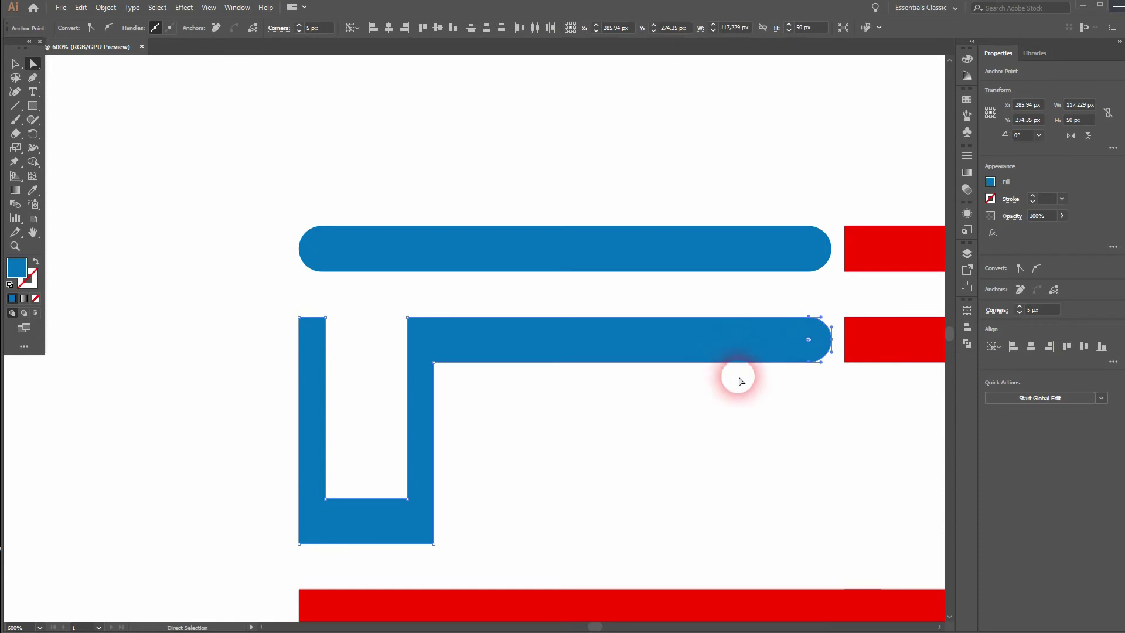
# - Round the left ends of the top two red bars fully, next to the blue bars
pyautogui.click(872, 251)
pyautogui.moveTo(852, 234); pyautogui.dragTo(922, 247)
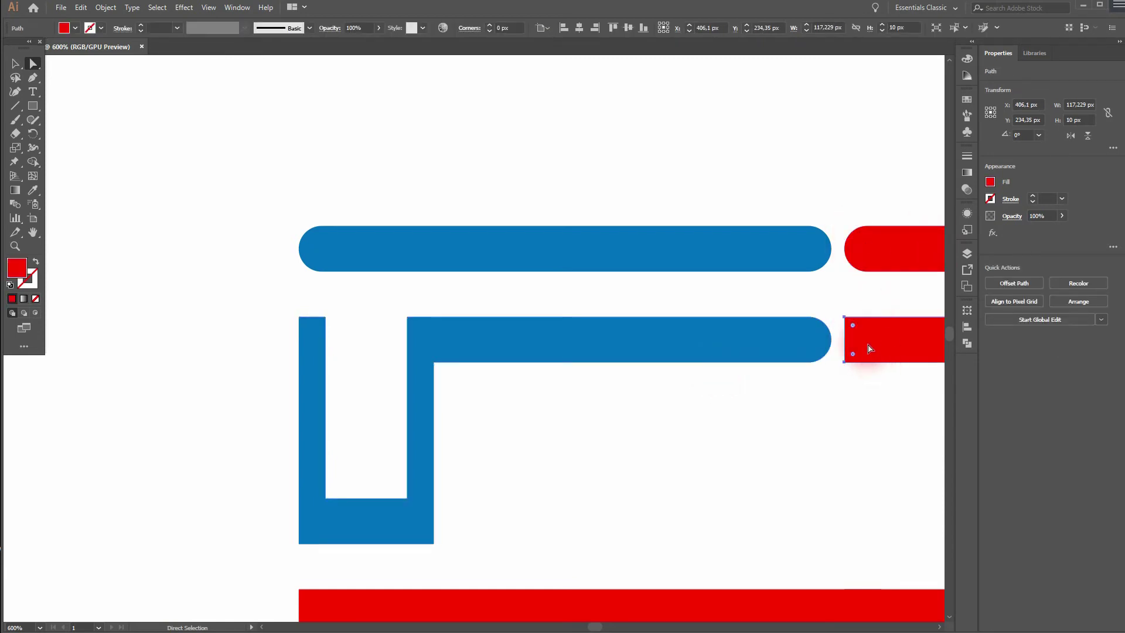
pyautogui.moveTo(853, 326); pyautogui.dragTo(932, 345)
# - Try to round the upper end of the blue U's left arm
pyautogui.moveTo(514, 564); pyautogui.dragTo(494, 446)
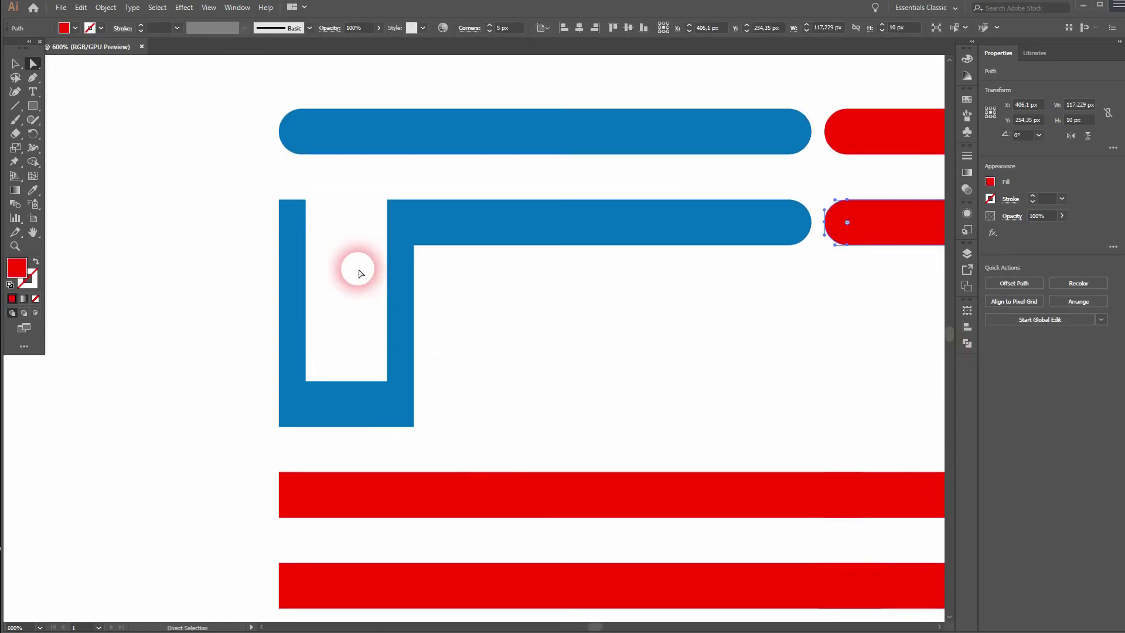
pyautogui.click(291, 206)
pyautogui.click(278, 199)
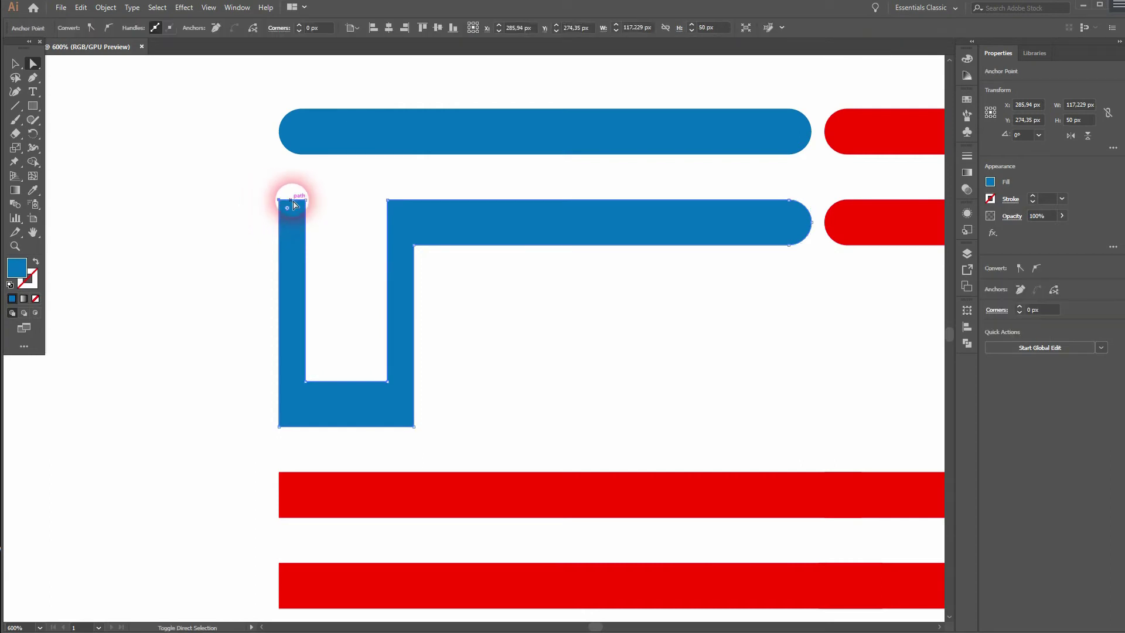
pyautogui.keyDown('shift'); pyautogui.click(305, 201); pyautogui.keyUp('shift')
pyautogui.moveTo(287, 208); pyautogui.dragTo(300, 238)
pyautogui.keyDown('ctrl'); pyautogui.click(164, 393); pyautogui.keyUp('ctrl')
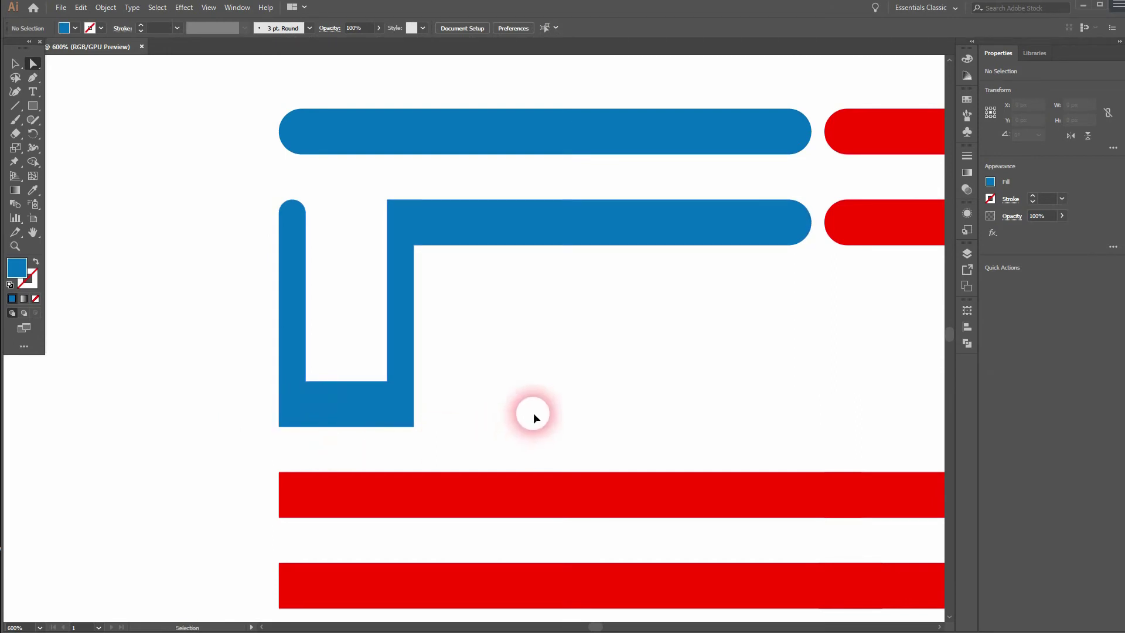
pyautogui.hotkey('ctrl', 'z')
pyautogui.click(188, 447)
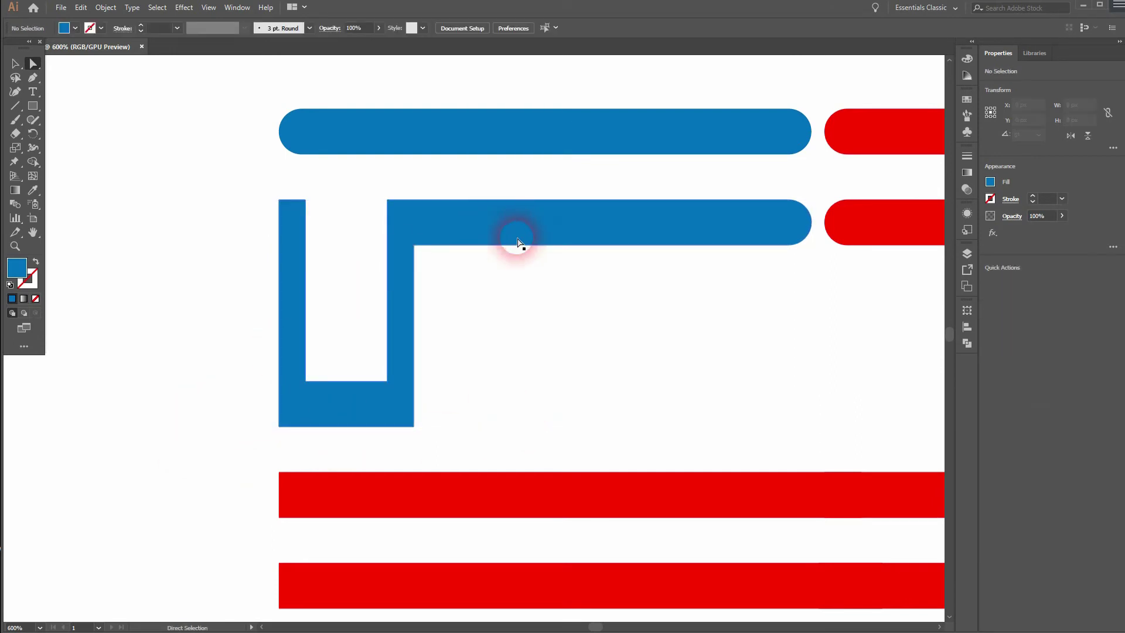
# - Round the left ends of the lower three red rows with 5 px corners
pyautogui.click(316, 502)
pyautogui.moveTo(288, 481); pyautogui.dragTo(379, 503)
pyautogui.scroll(-1, 457, 510)
pyautogui.click(372, 567)
pyautogui.moveTo(345, 553); pyautogui.dragTo(415, 569)
pyautogui.moveTo(436, 579); pyautogui.dragTo(404, 456)
pyautogui.click(341, 500)
pyautogui.moveTo(313, 491); pyautogui.dragTo(325, 496)
# - Round the right ends of the bottom red row and the top three red rows fully, and deselect
pyautogui.moveTo(853, 427); pyautogui.dragTo(284, 459)
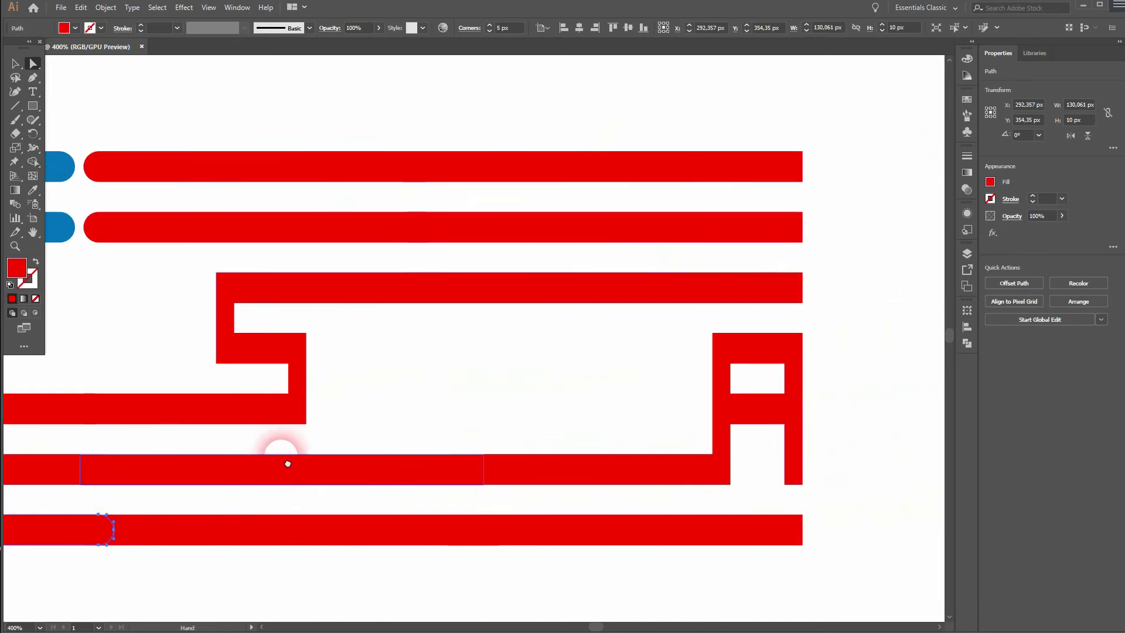
pyautogui.click(774, 534)
pyautogui.click(800, 527)
pyautogui.moveTo(792, 523); pyautogui.dragTo(770, 529)
pyautogui.click(781, 229)
pyautogui.moveTo(794, 220); pyautogui.dragTo(767, 232)
pyautogui.click(782, 167)
pyautogui.moveTo(794, 163); pyautogui.dragTo(771, 167)
pyautogui.click(783, 290)
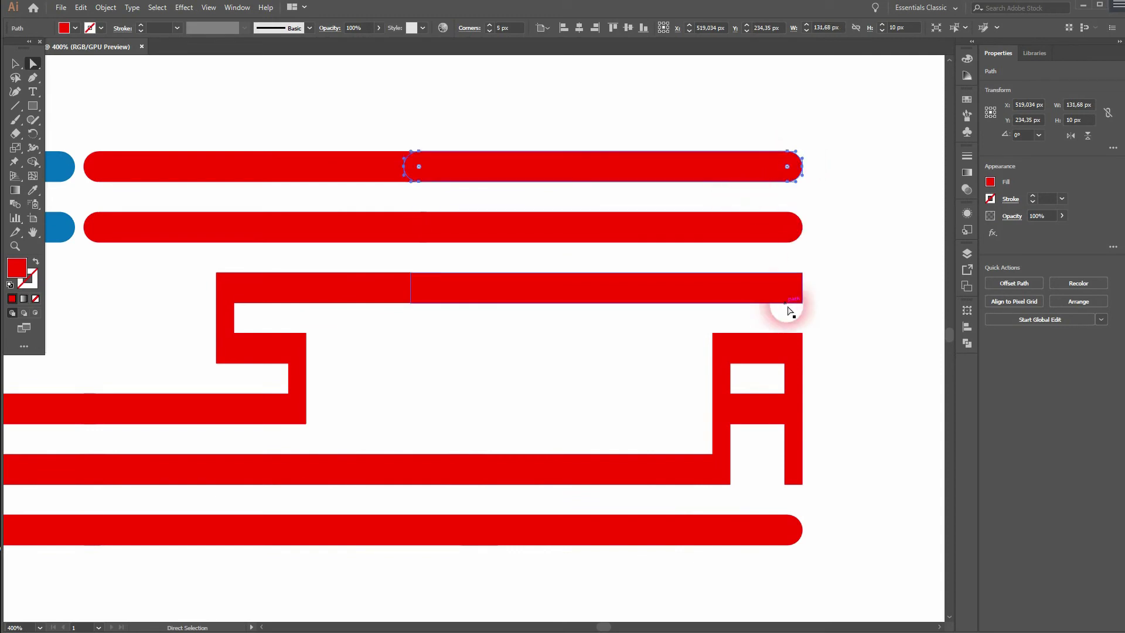
pyautogui.moveTo(796, 286); pyautogui.dragTo(753, 377)
pyautogui.click(881, 515)
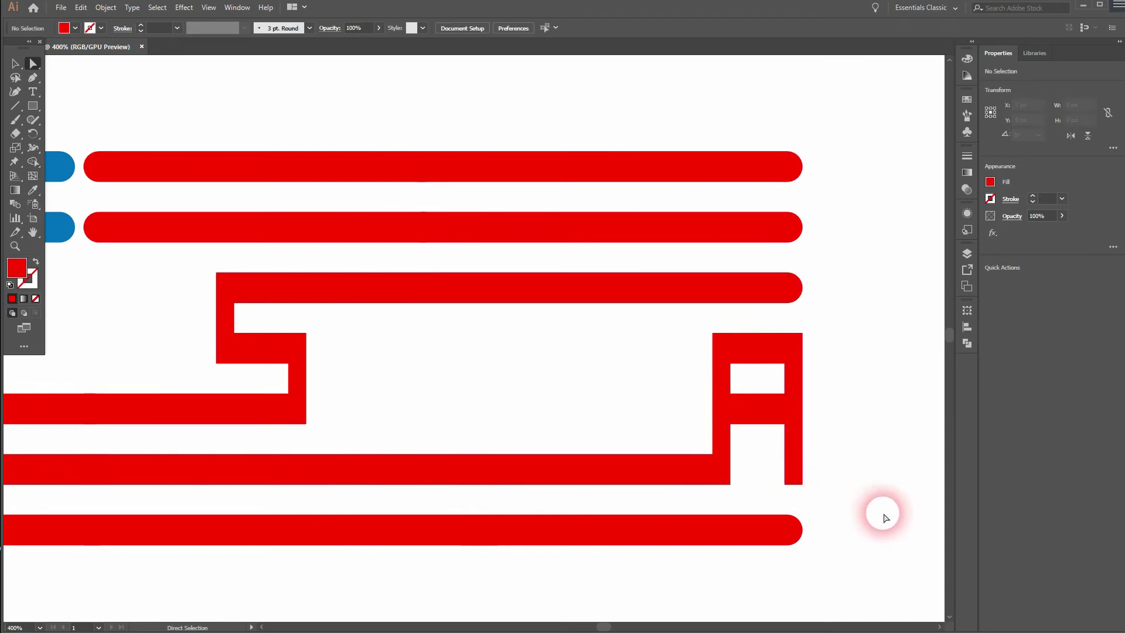
# - Select all the blue and red shapes of the lettering and group them
pyautogui.hotkey('ctrl', '0')
pyautogui.scroll(2, 518, 342)
pyautogui.moveTo(461, 330); pyautogui.dragTo(485, 472)
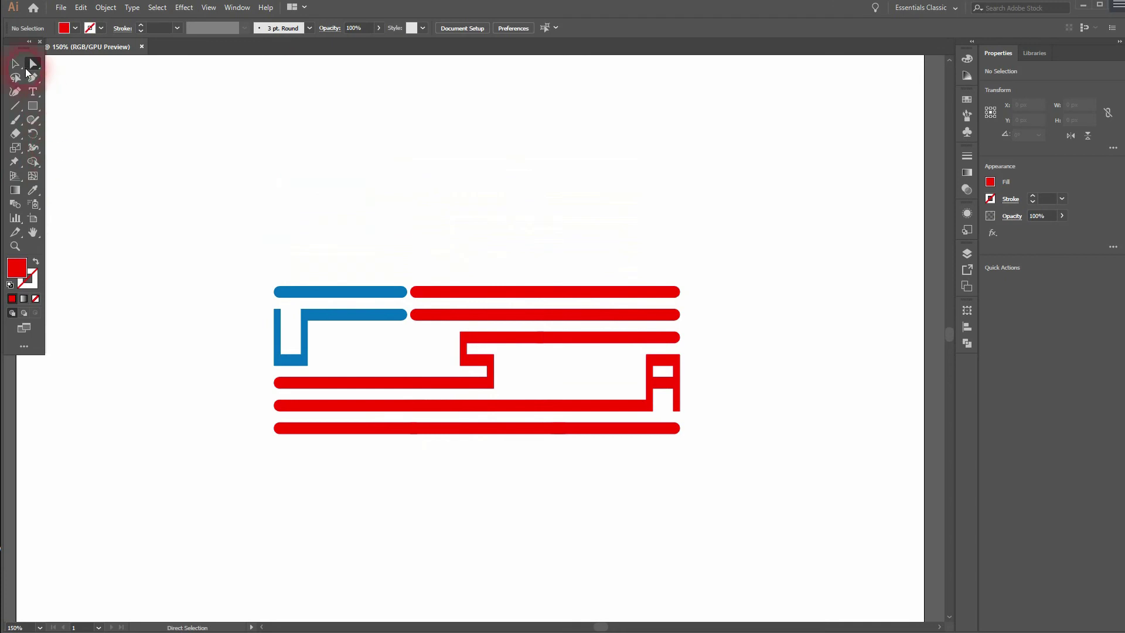
pyautogui.click(14, 64)
pyautogui.click(162, 371)
pyautogui.moveTo(196, 493); pyautogui.dragTo(769, 234)
pyautogui.rightClick(593, 300)
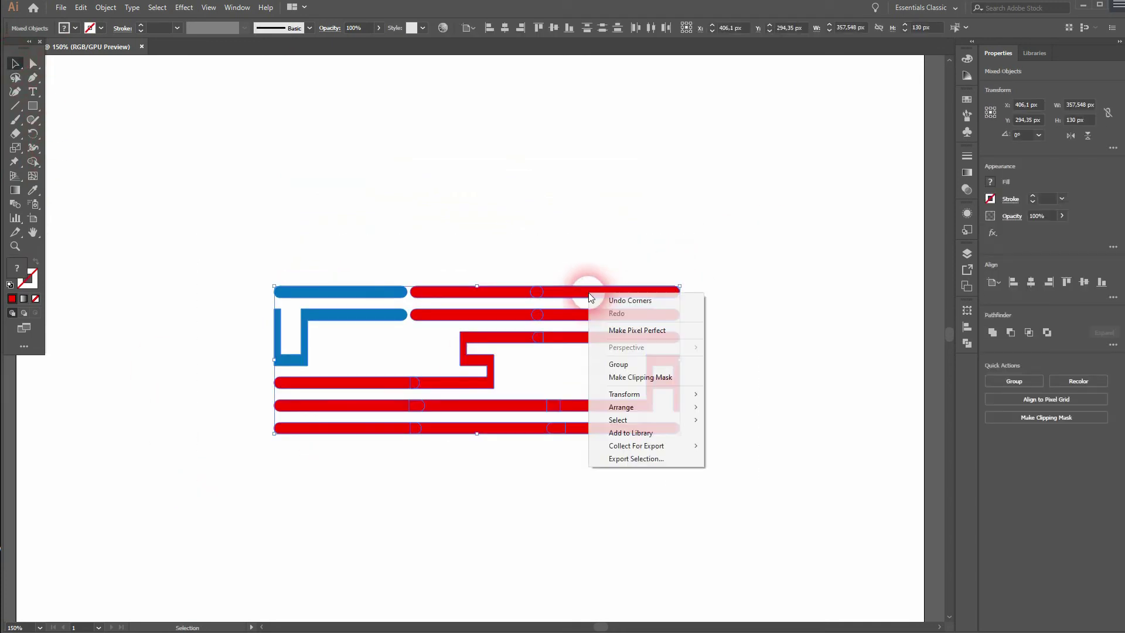
pyautogui.click(647, 360)
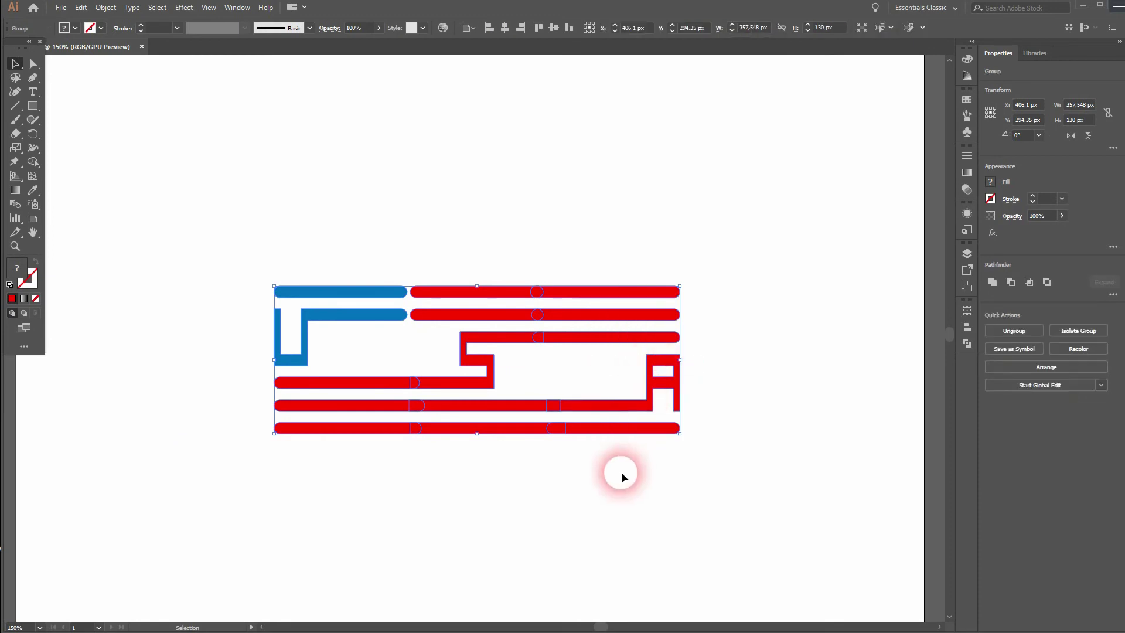
# - Merge the overlapping red segments in every row into continuous shapes with Shape Builder, and deselect the artwork
pyautogui.click(35, 165)
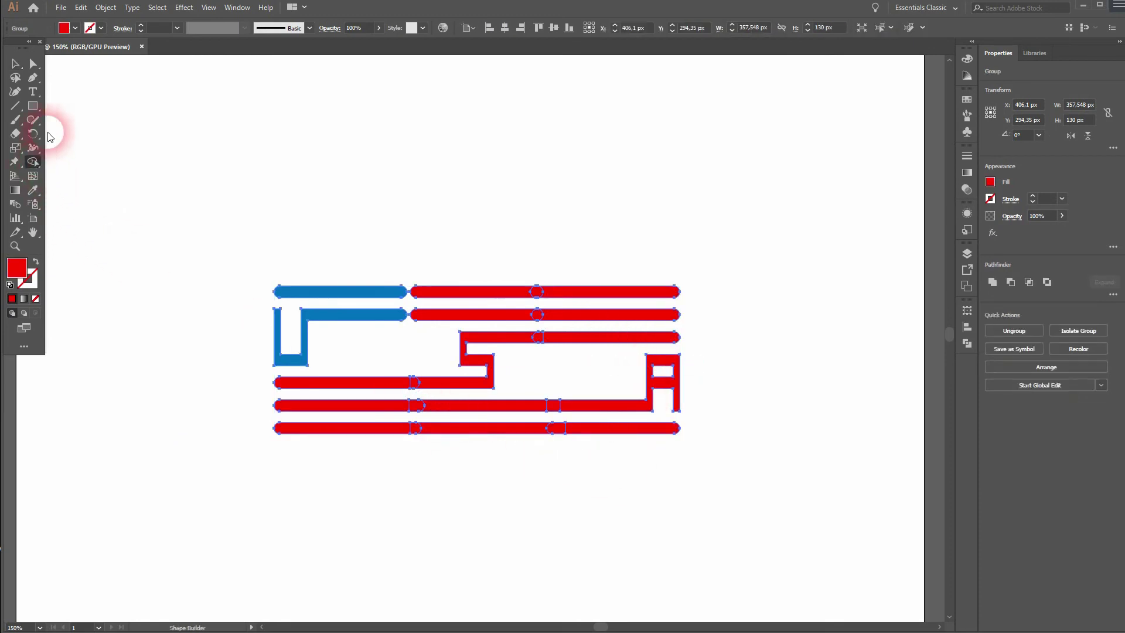
pyautogui.moveTo(563, 291); pyautogui.dragTo(536, 296)
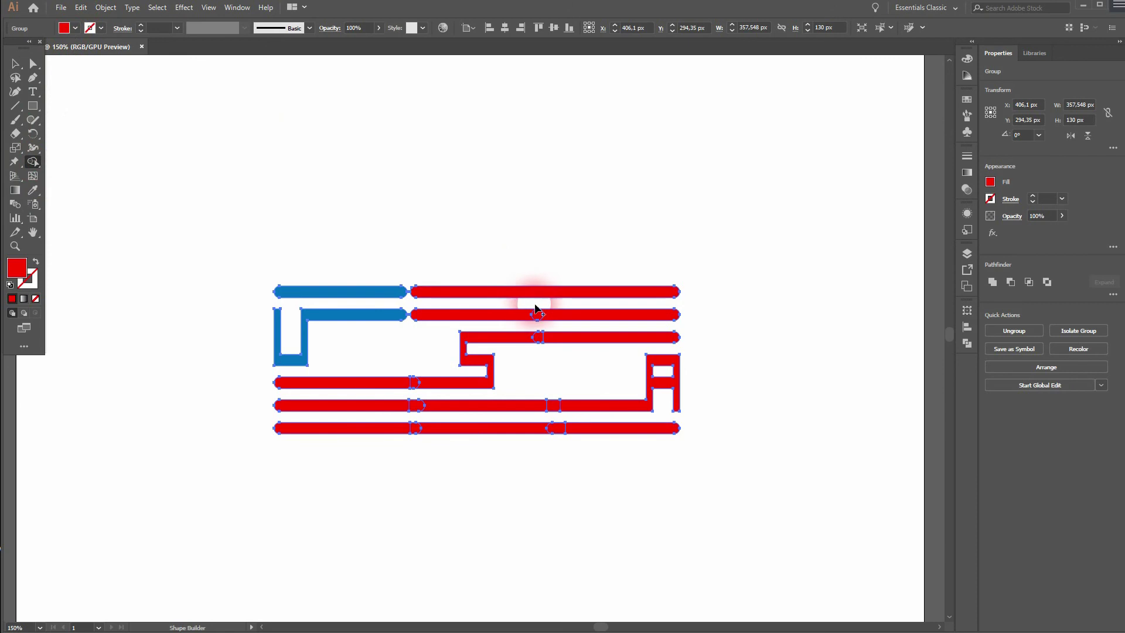
pyautogui.click(522, 317)
pyautogui.click(524, 338)
pyautogui.moveTo(567, 416)
pyautogui.mouseDown()
pyautogui.moveTo(530, 408)
pyautogui.moveTo(578, 426)
pyautogui.moveTo(437, 438)
pyautogui.moveTo(395, 430)
pyautogui.moveTo(433, 409)
pyautogui.moveTo(384, 405)
pyautogui.moveTo(423, 385)
pyautogui.mouseUp()
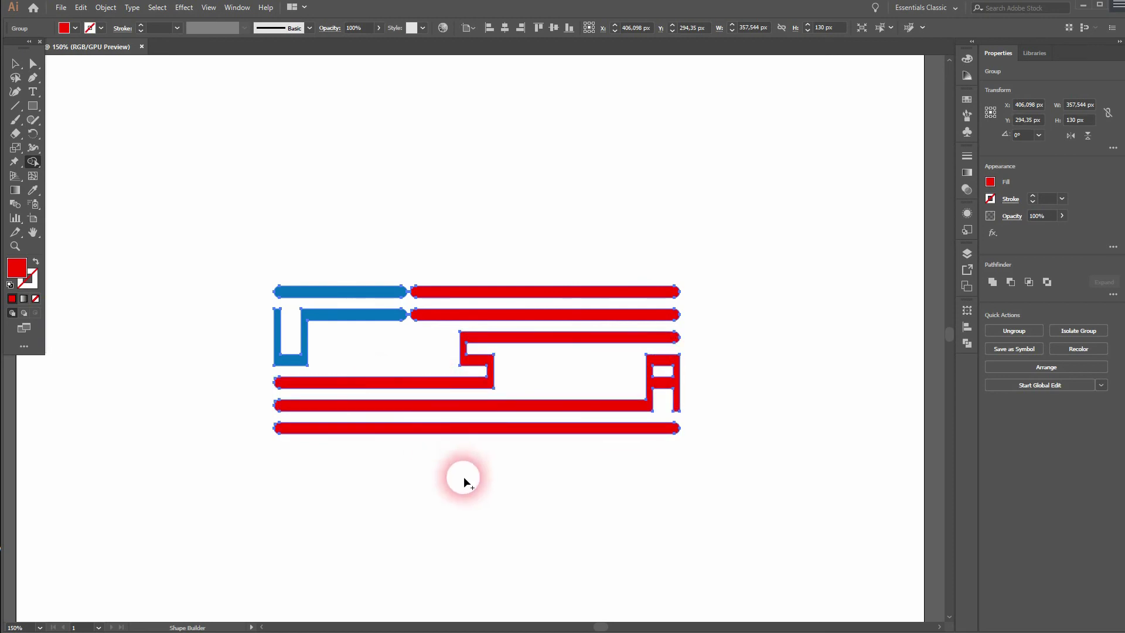
pyautogui.click(439, 535)
pyautogui.click(15, 63)
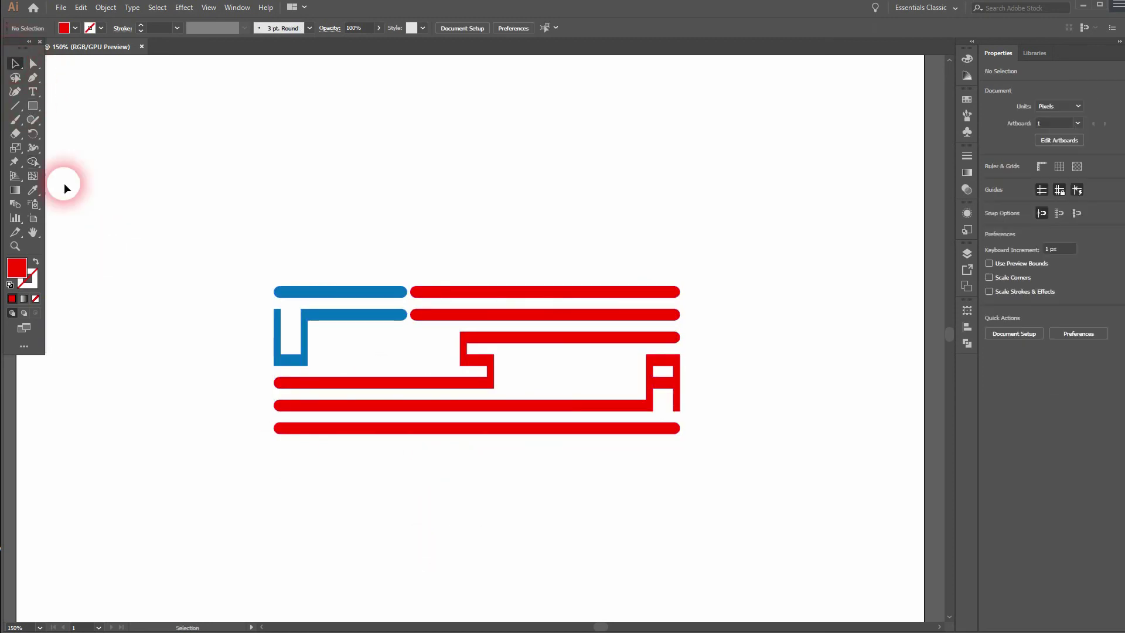